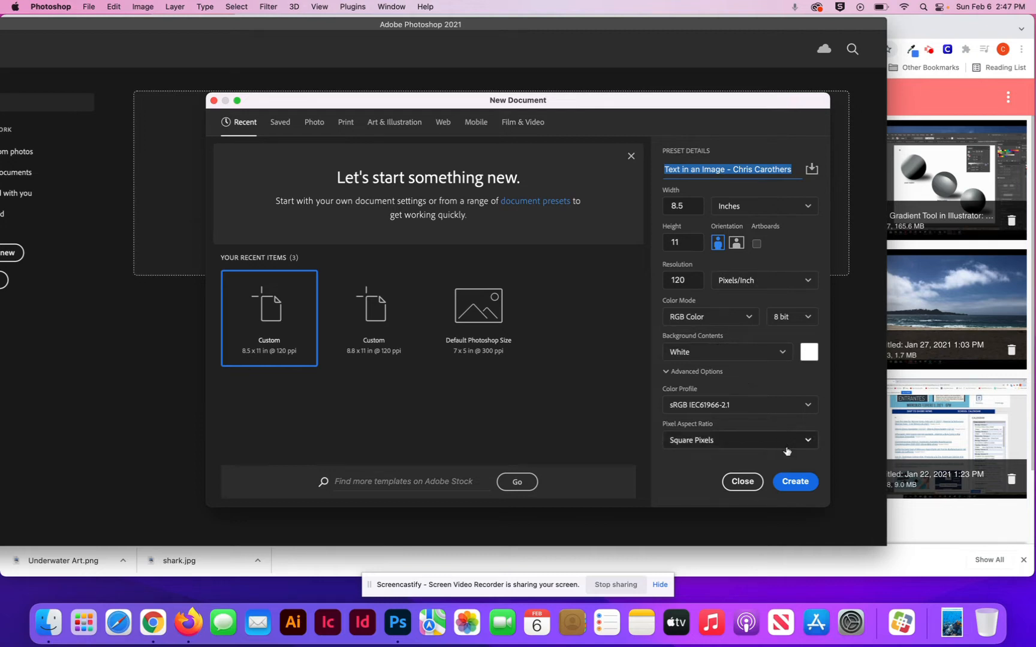
- Create a portrait 8.5 × 11 inch document at 120 pixels/inch in RGB Color with a white background
click(786, 483)
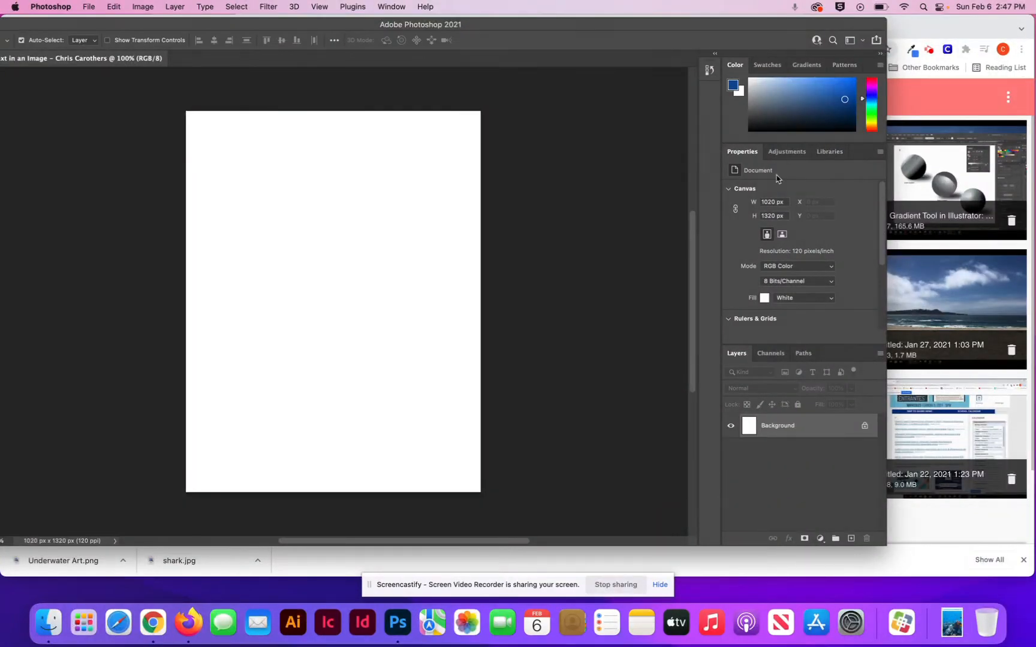
drag(549, 25, 648, 23)
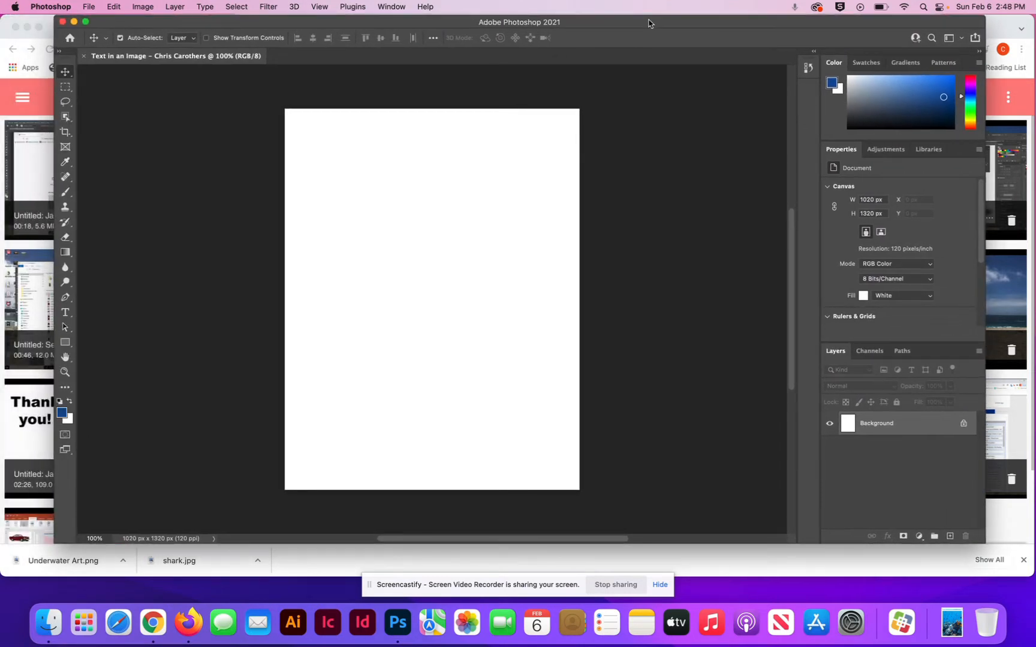
- Add the text UNDER THE SEA on three right-aligned lines in 250 pt Impact and move it down onto the page
click(66, 312)
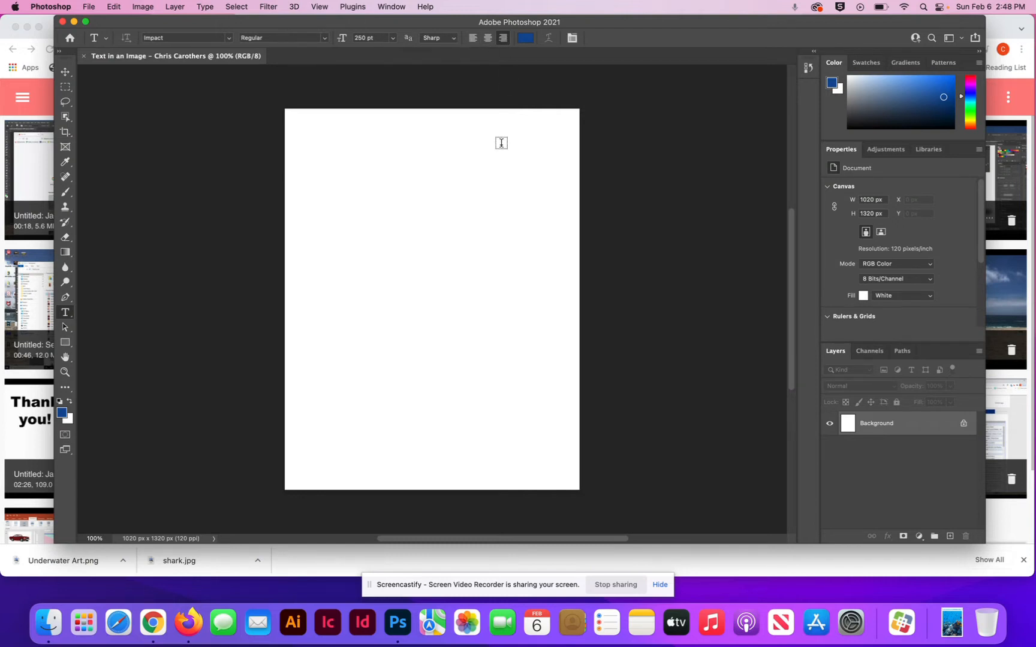
click(563, 148)
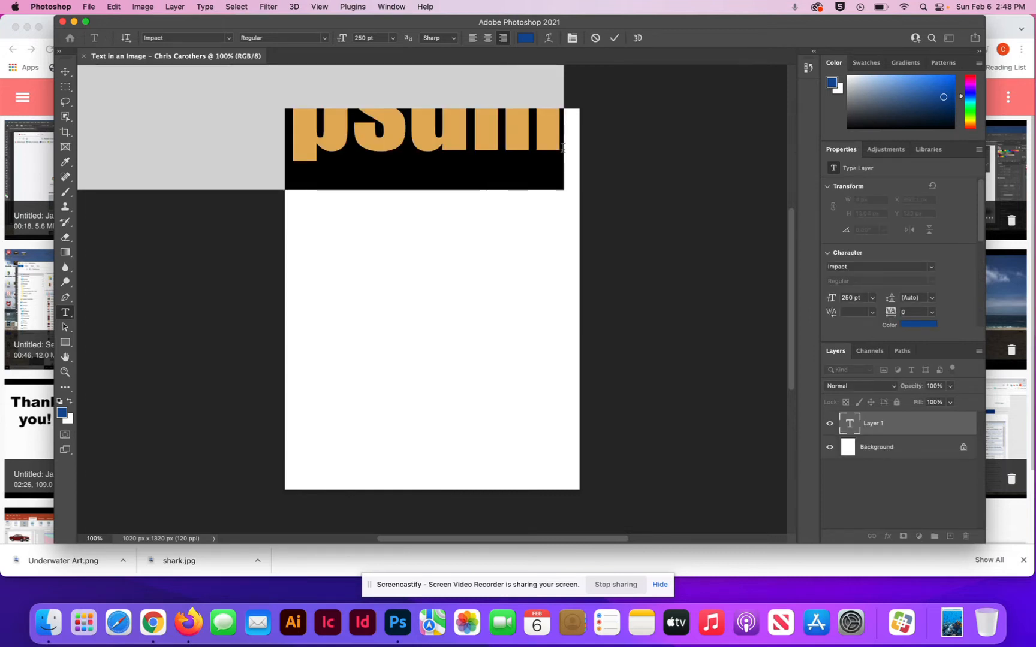
text(UNDER)
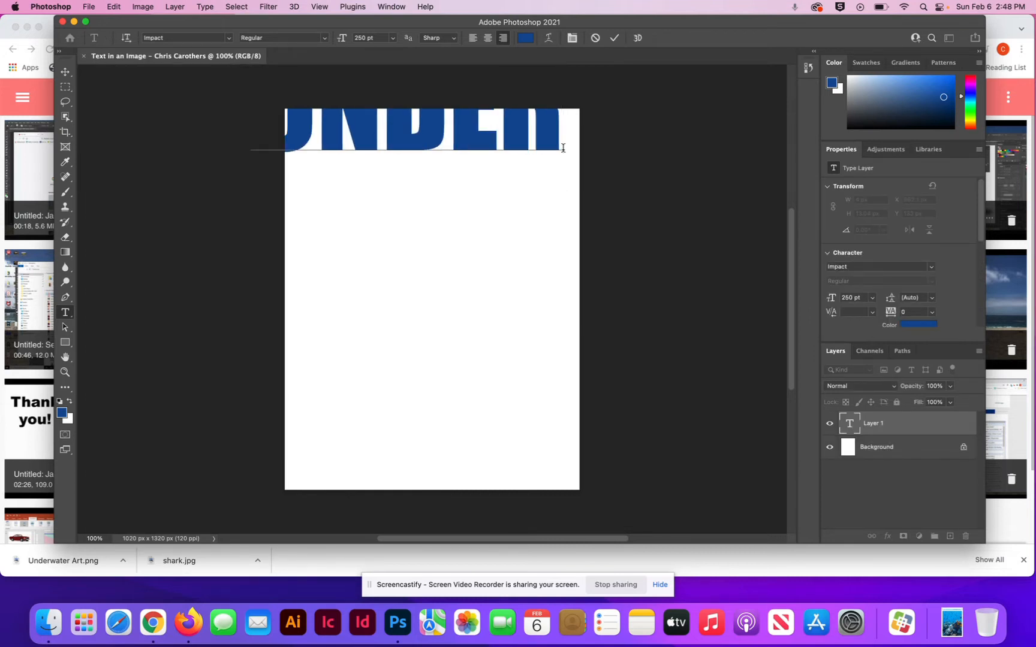
key(Return)
text(THE)
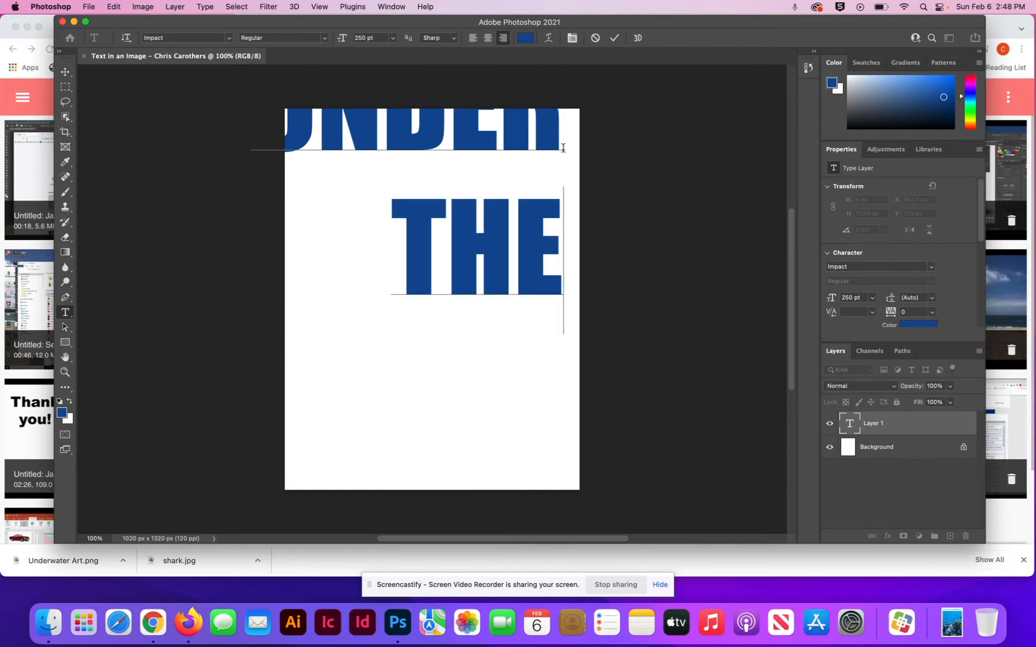
key(Return)
text(SEA)
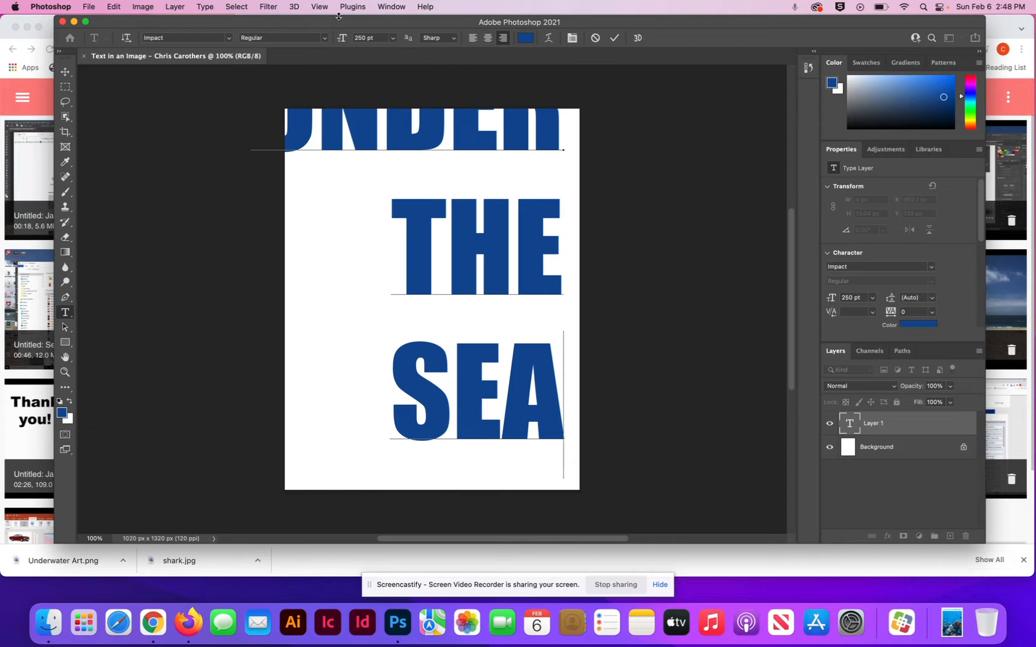
click(66, 72)
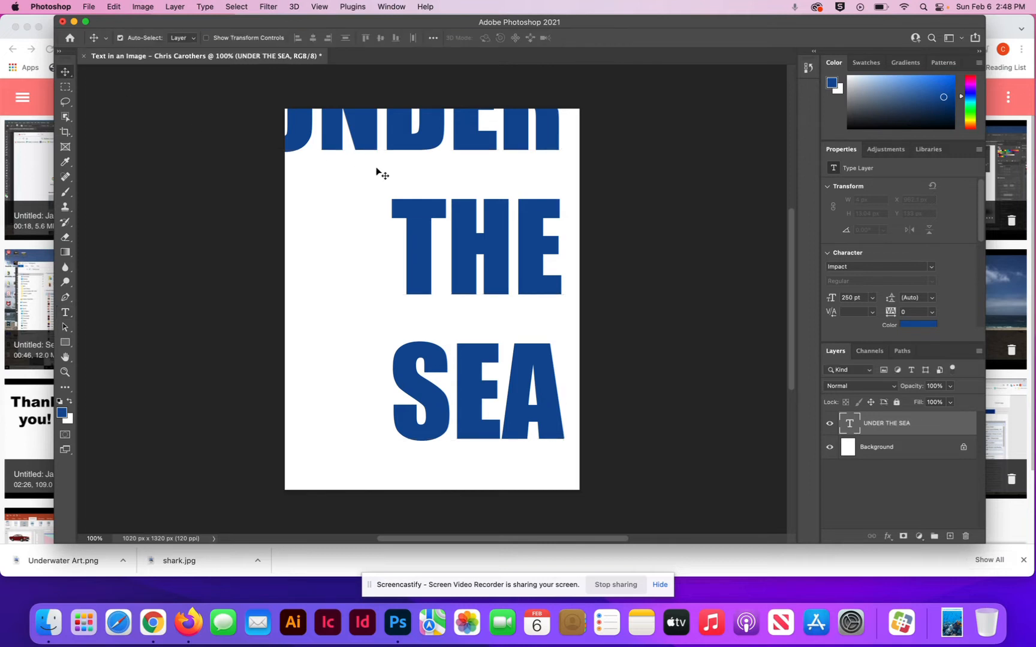
drag(433, 149, 448, 202)
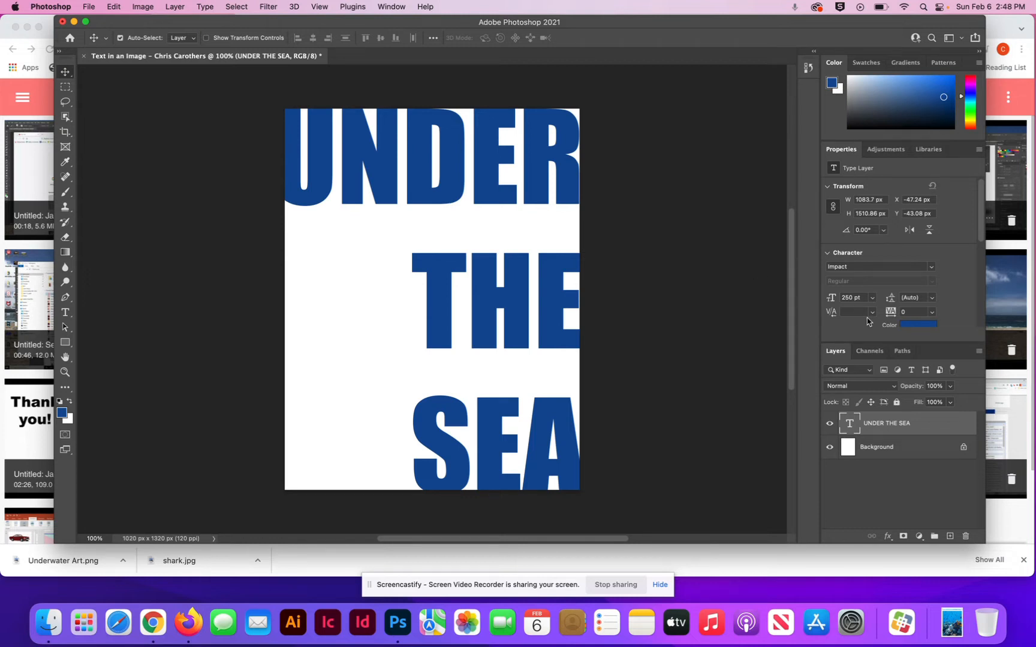
- Select all three lines of the UNDER THE SEA text and set the leading to 220 pt
click(931, 299)
click(932, 301)
click(889, 297)
click(65, 312)
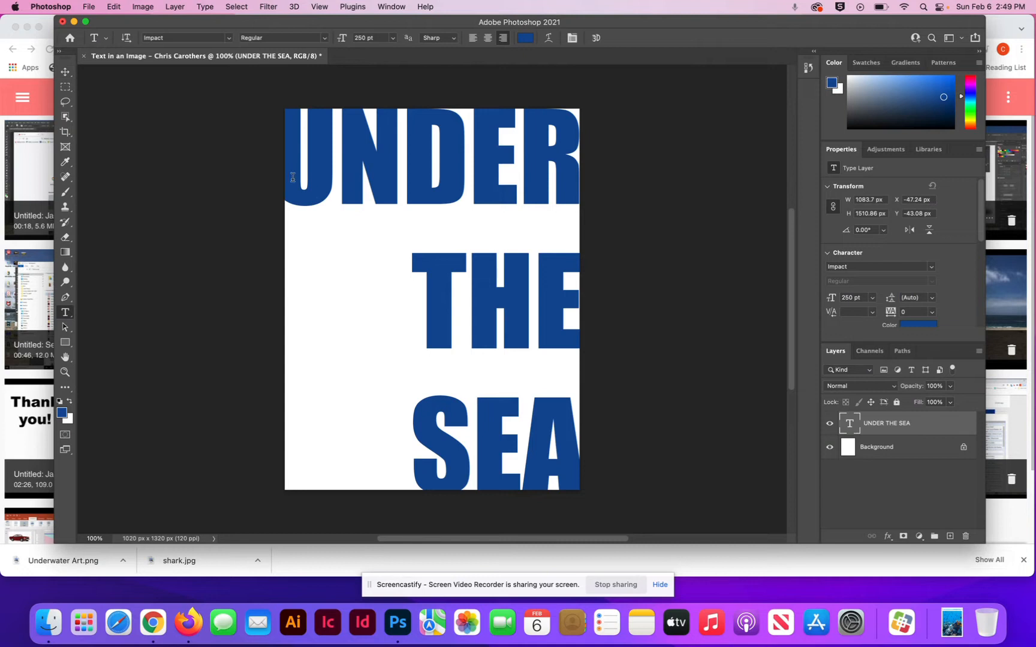
drag(293, 178, 585, 434)
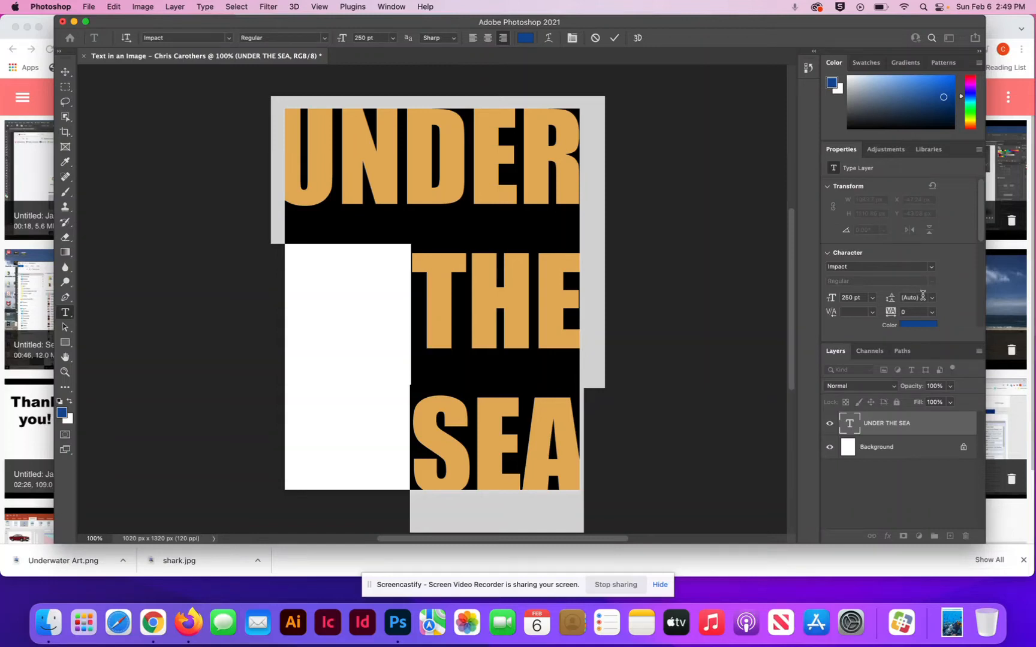
click(921, 296)
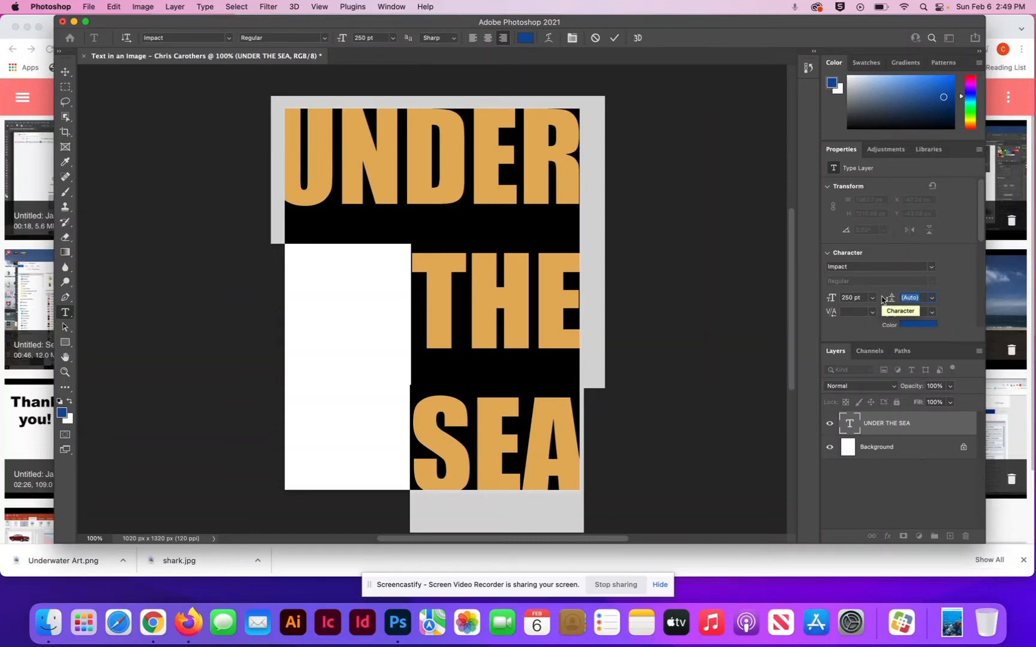
text(220)
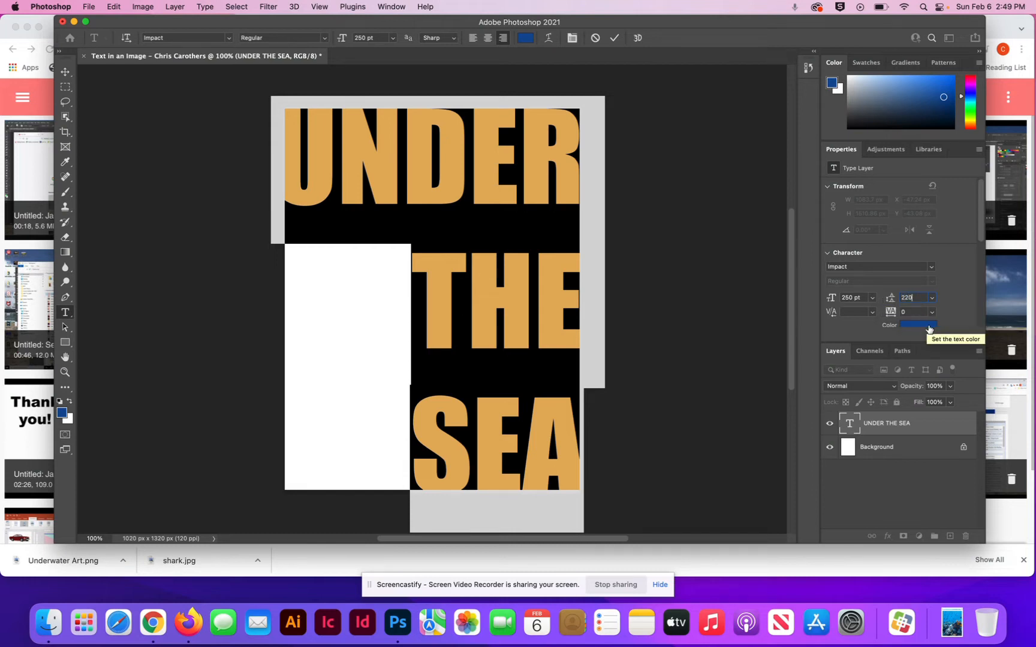
click(915, 312)
key(Return)
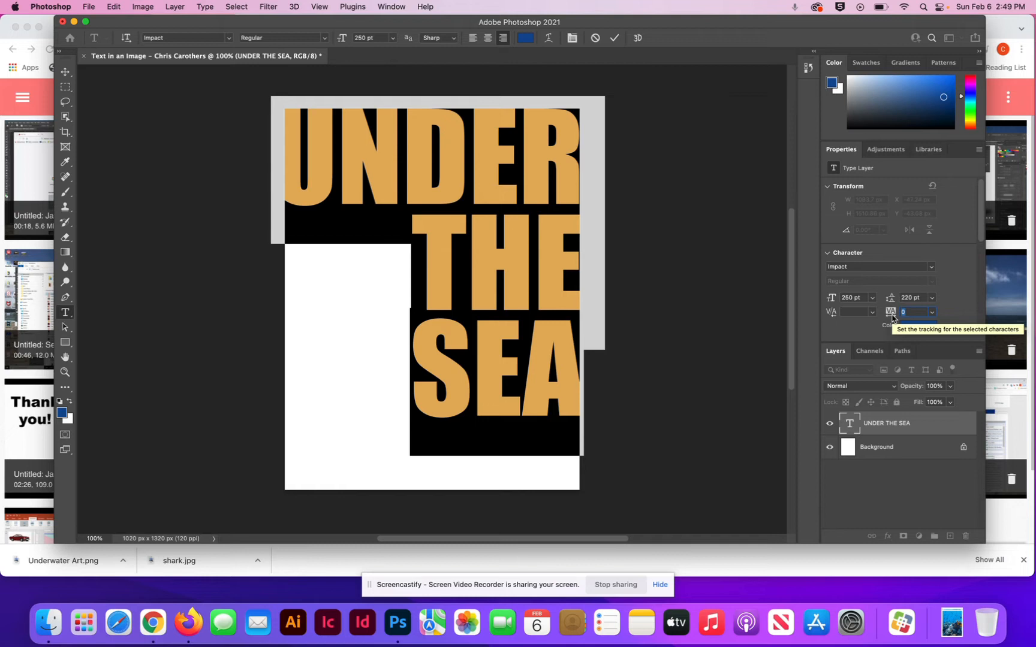
- Try a tracking of 100 on the selected text, settle on -50, and move the text block down inside the page
text(100)
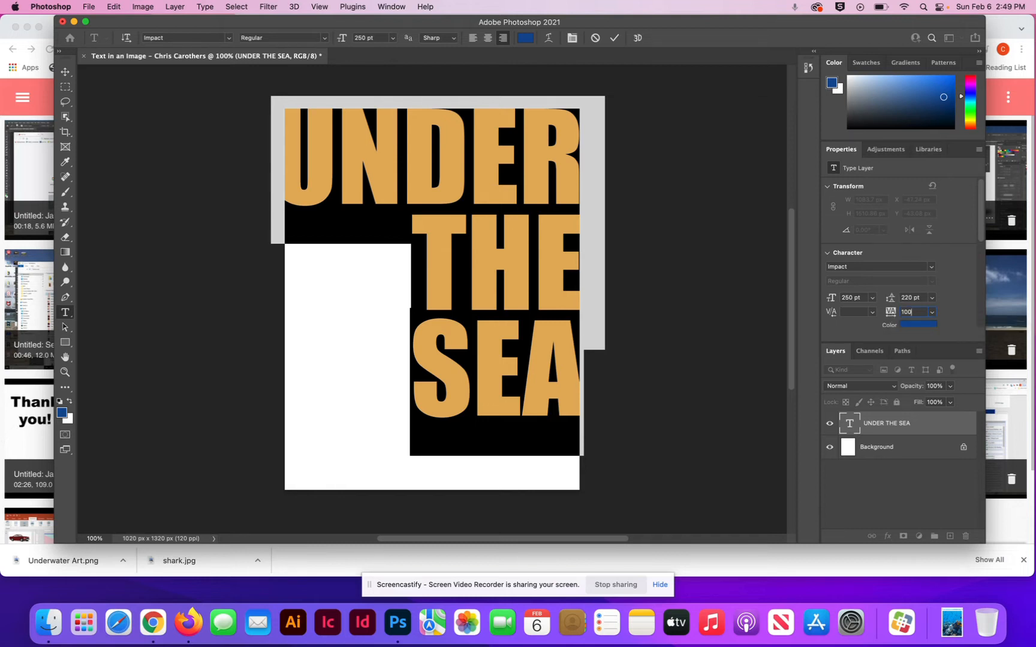
key(Return)
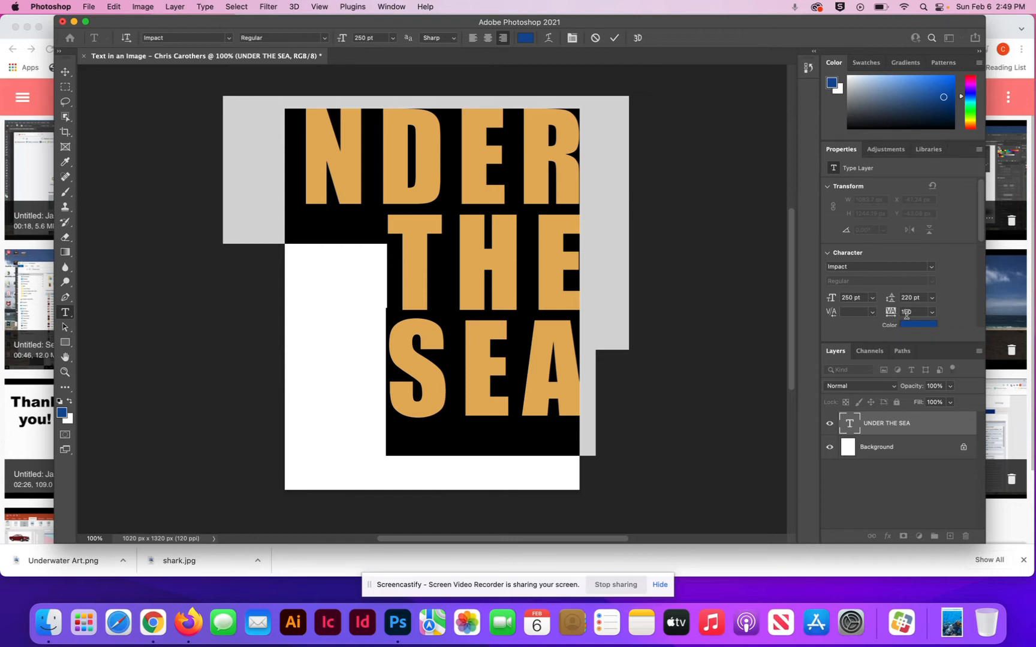
click(931, 313)
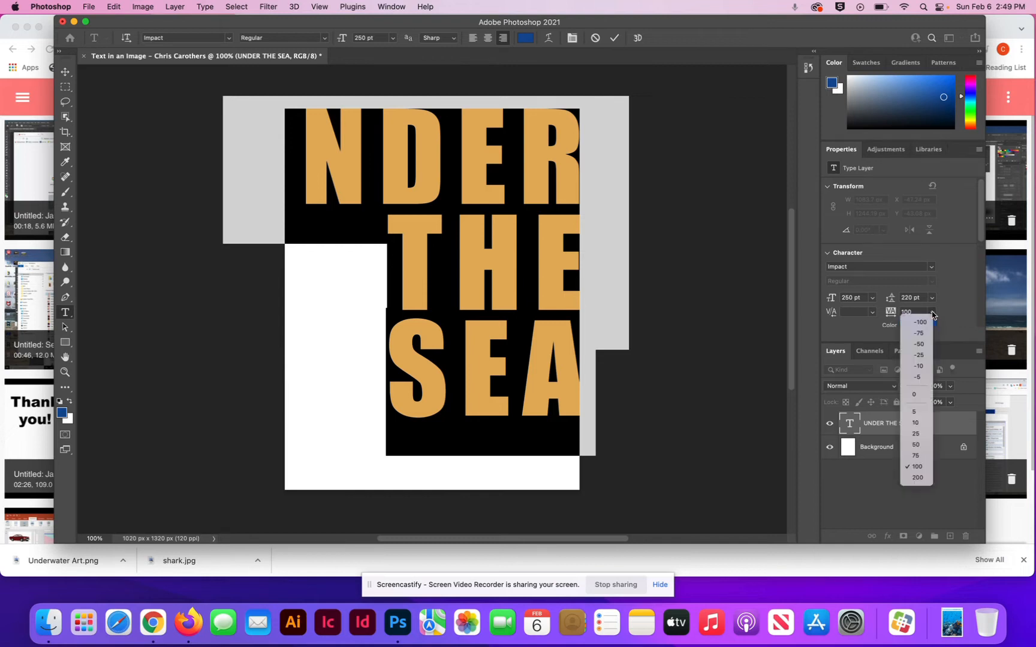
click(922, 343)
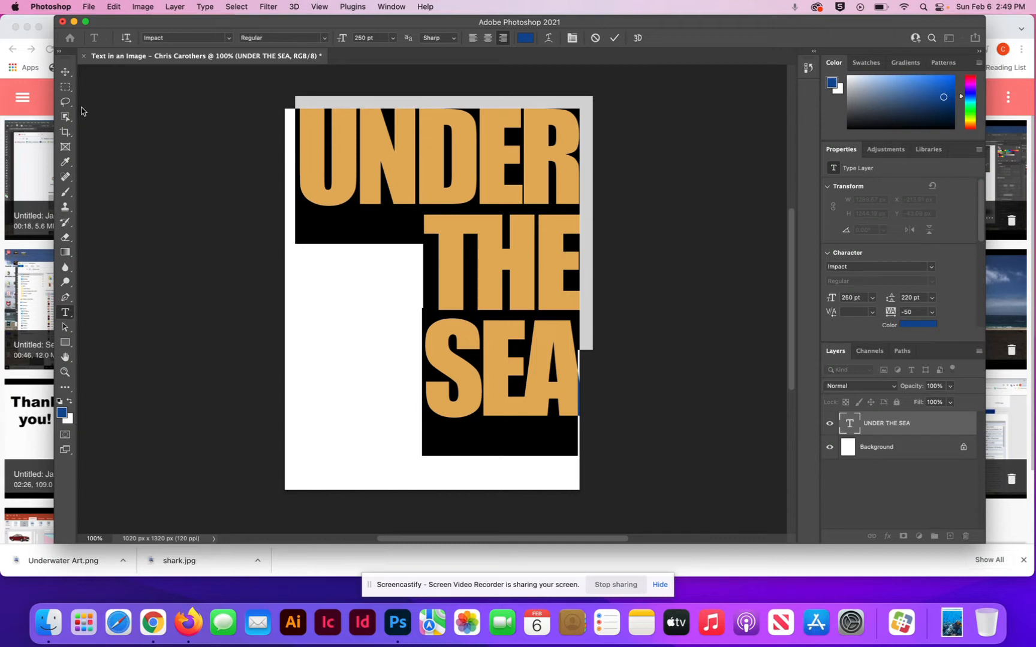
click(66, 71)
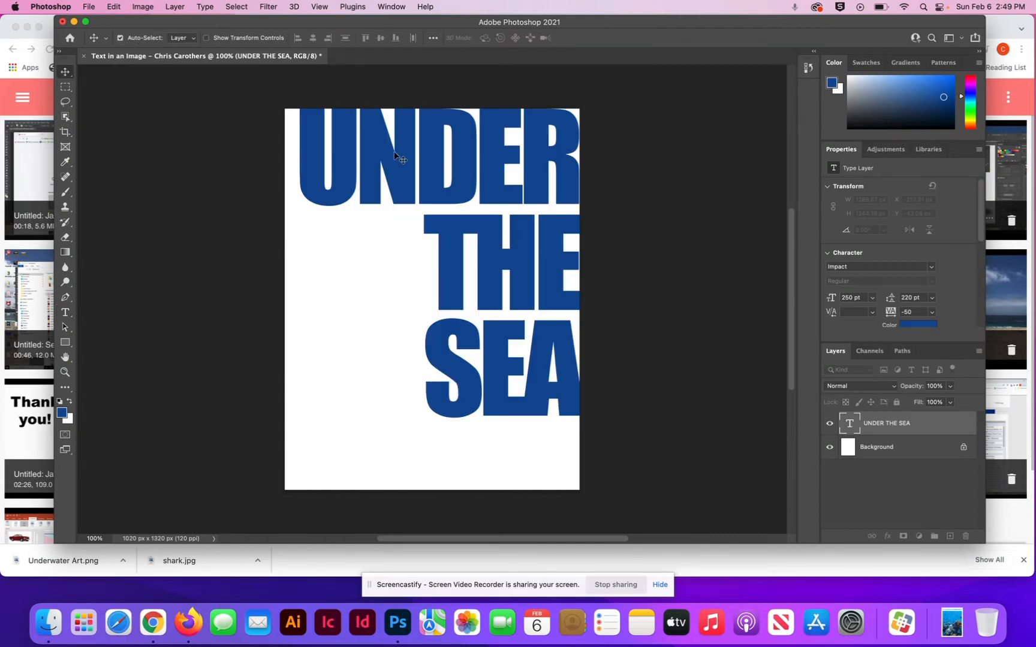
drag(390, 155, 389, 188)
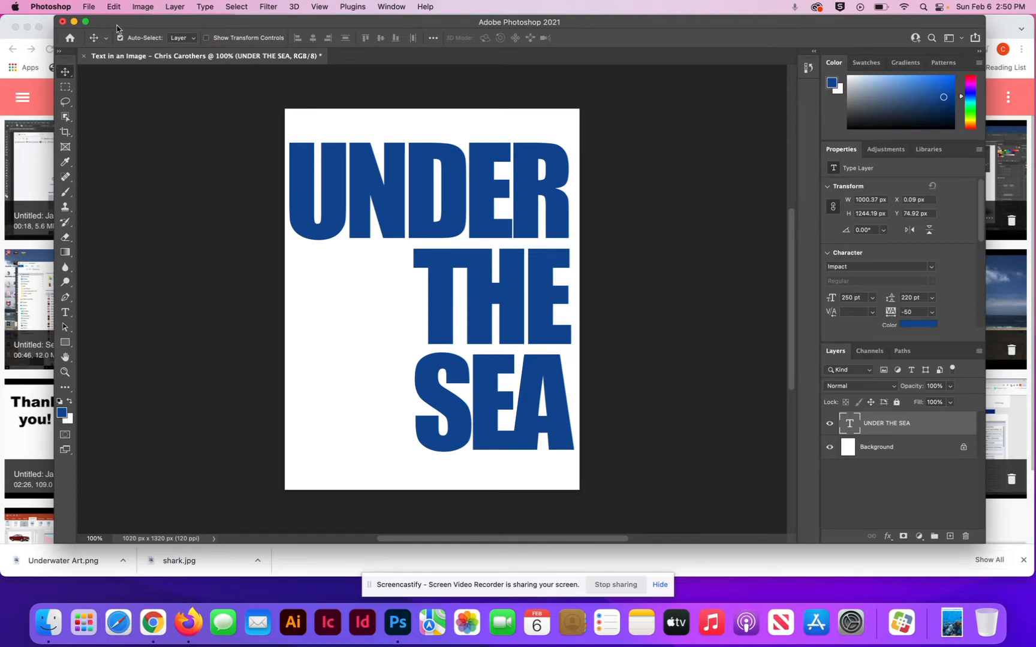
- Open the image Underwater Art.png from the Downloads folder
drag(123, 25, 79, 24)
click(88, 7)
click(88, 7)
click(88, 6)
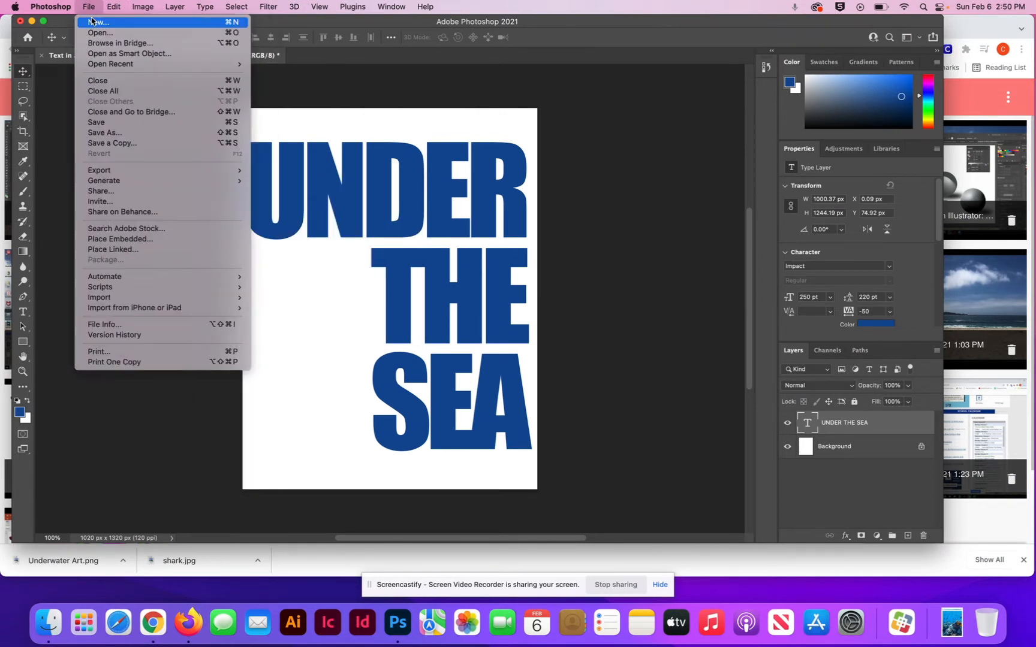
click(98, 34)
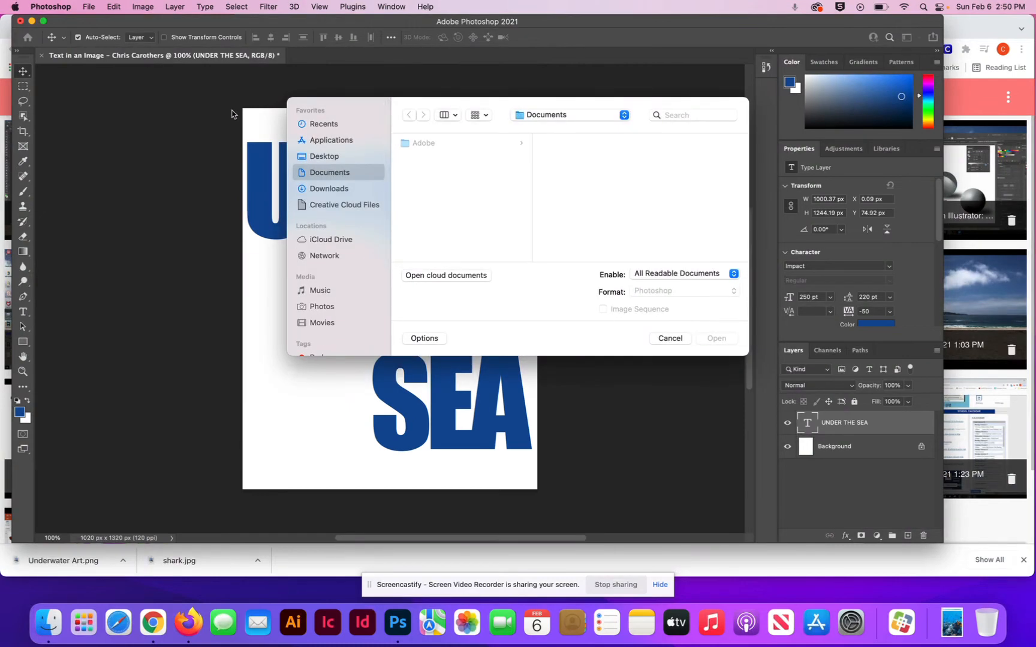
click(330, 191)
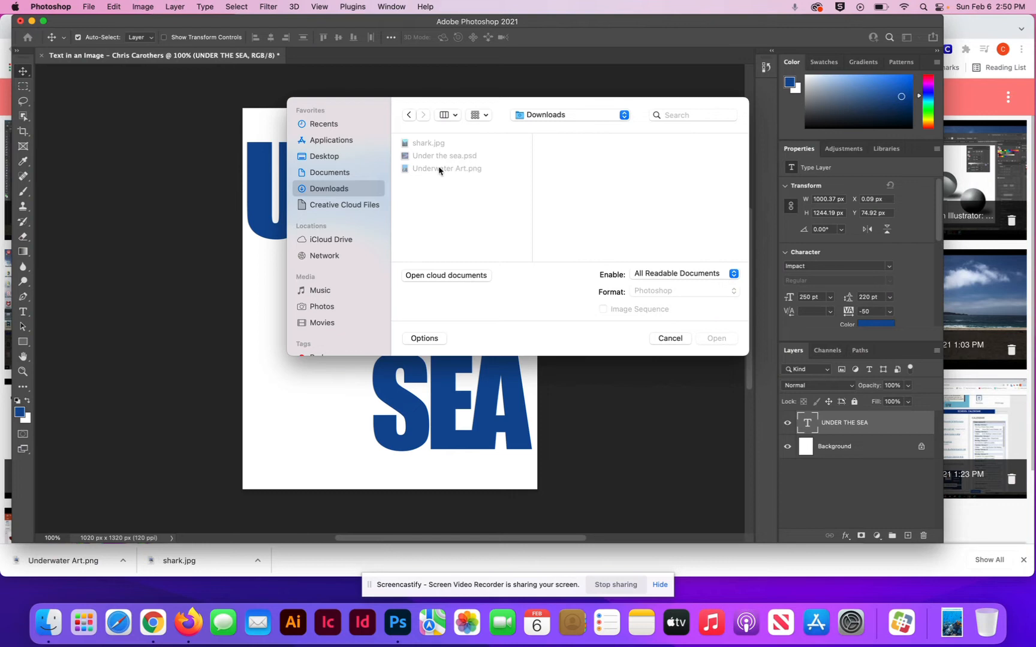
click(424, 169)
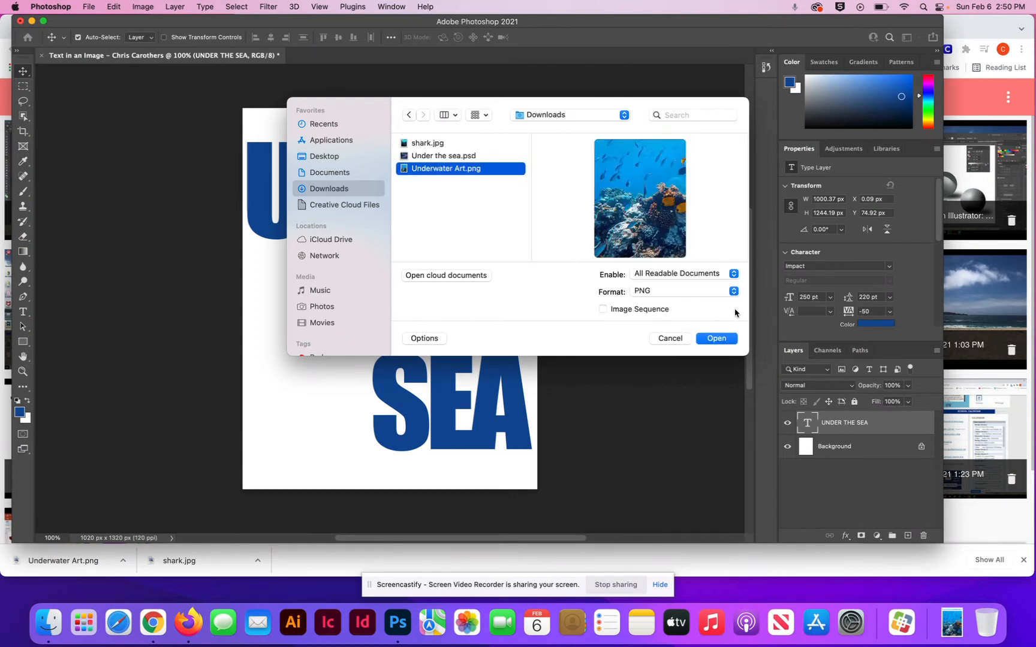
click(713, 342)
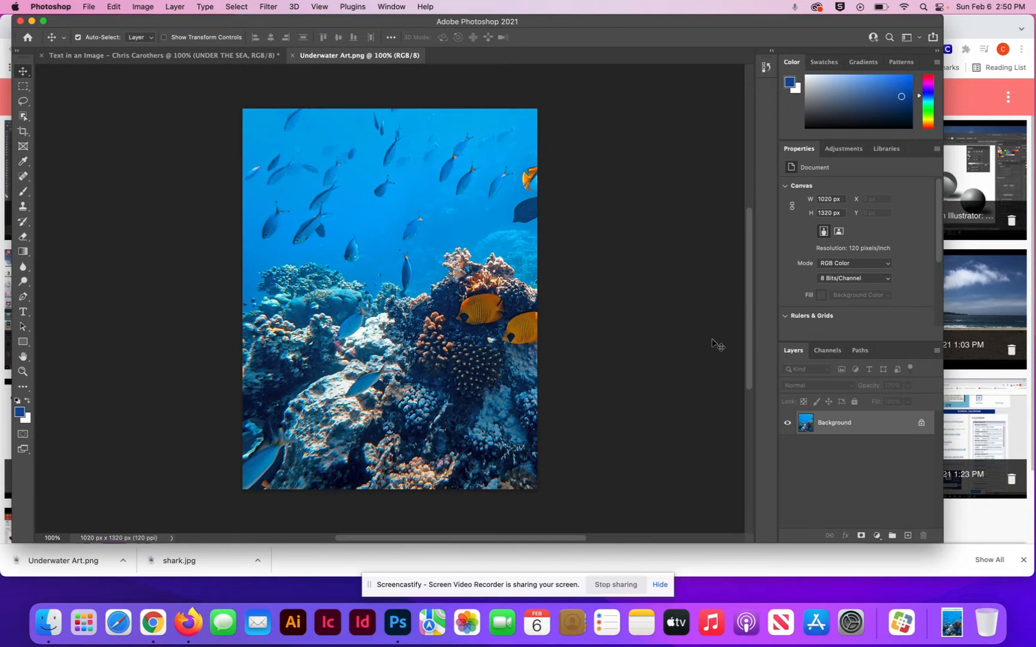
- Copy the entire underwater image and paste it as a new layer into the UNDER THE SEA text document
key(super)
key(super+a)
click(114, 7)
click(155, 87)
right_click(123, 58)
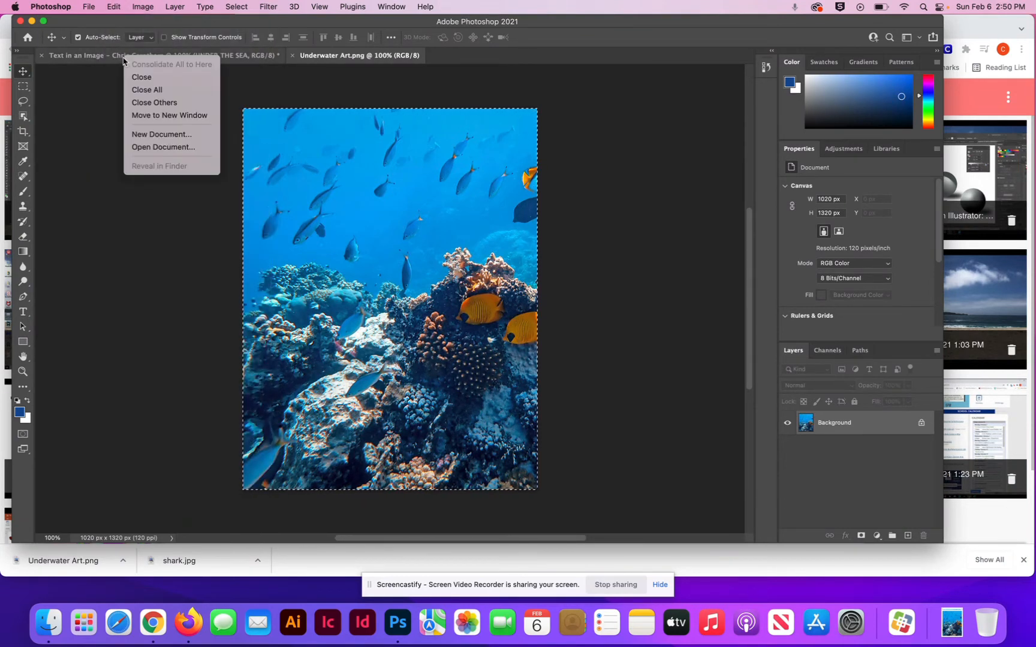
click(85, 62)
click(90, 58)
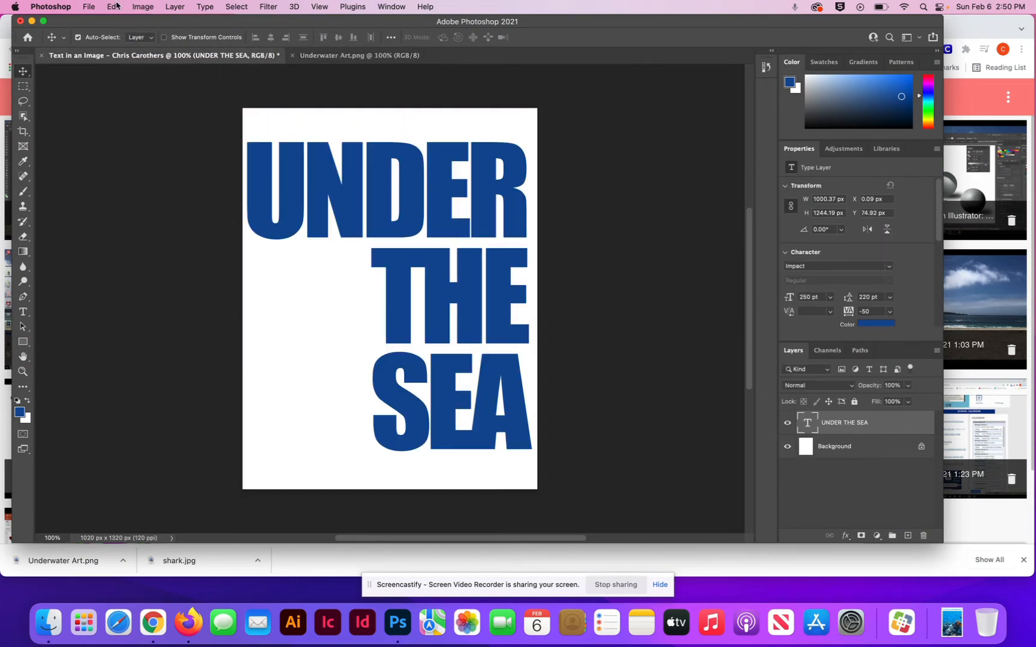
click(113, 7)
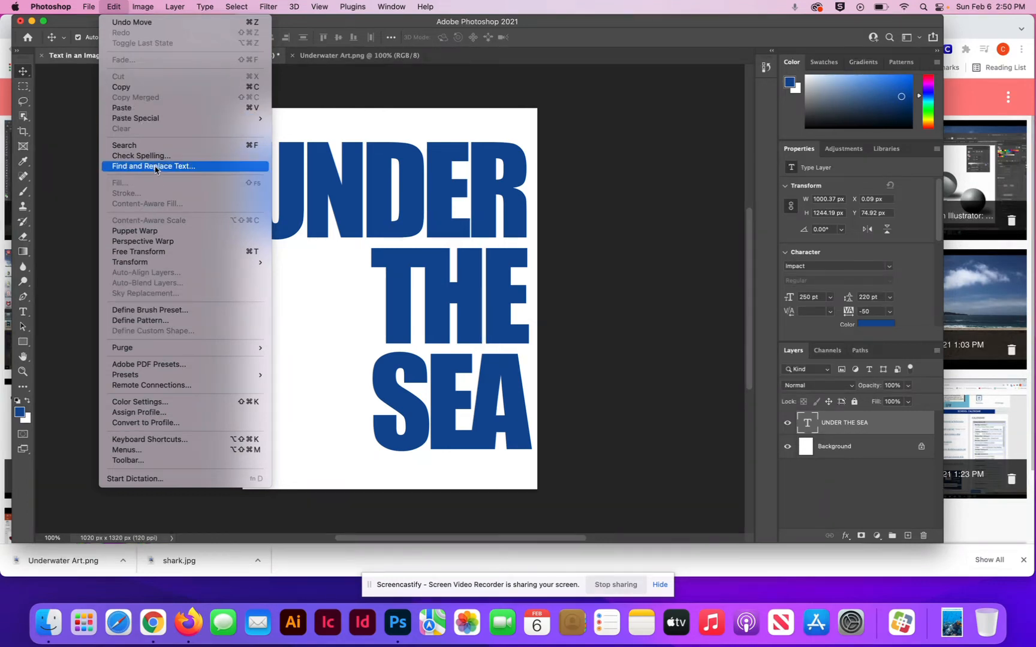
click(154, 110)
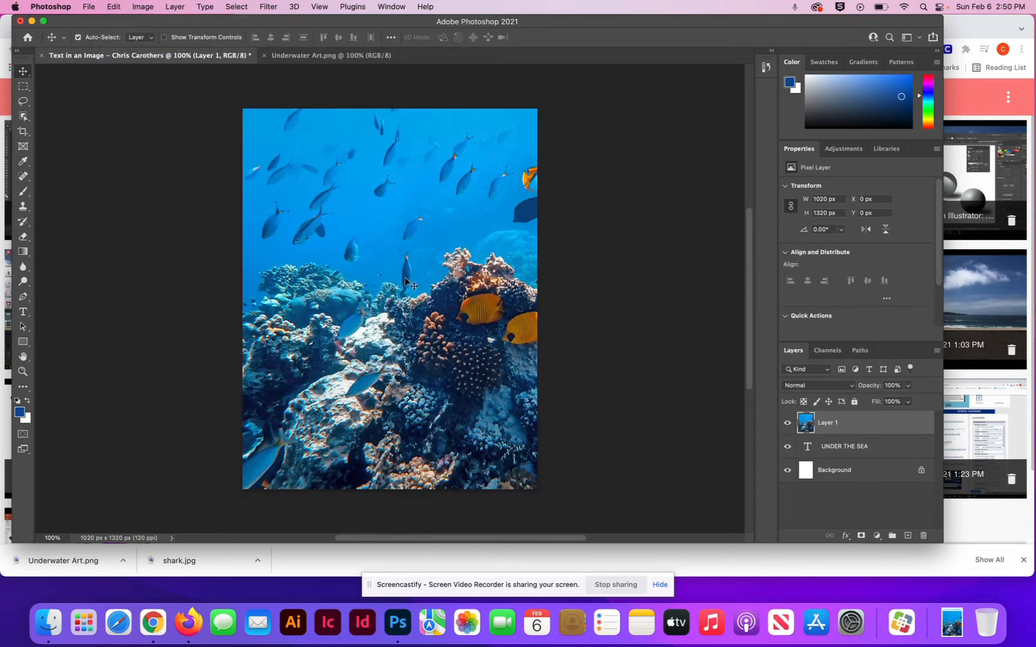
- Rename the pasted image layer as Underwater Art
double_click(828, 424)
text(Underwater Art)
key(Return)
- Open the image shark.jpg from the Downloads folder
click(94, 8)
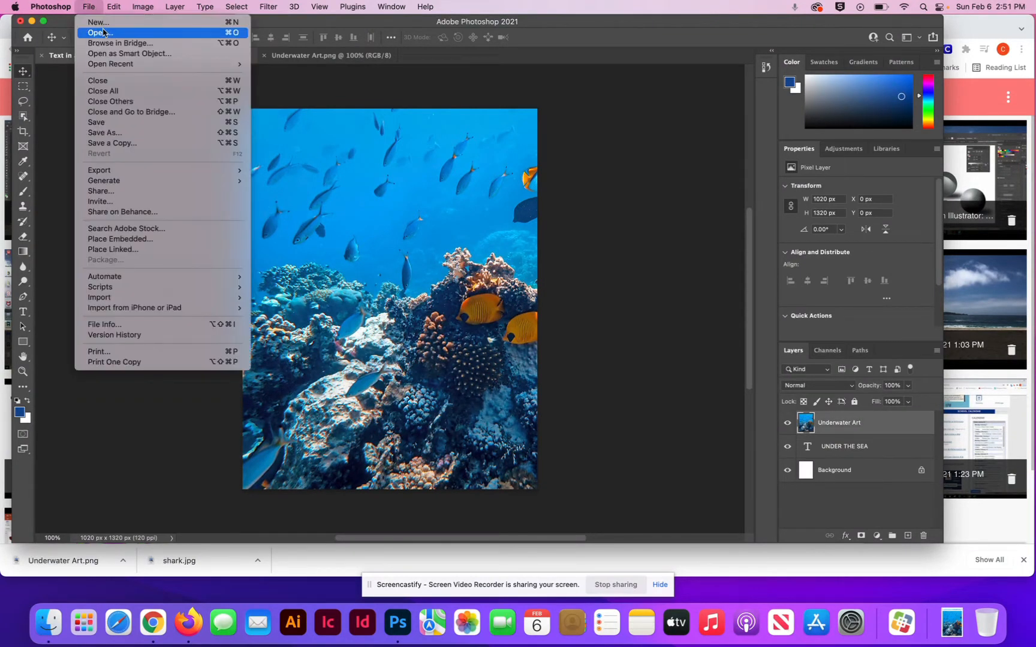
click(102, 32)
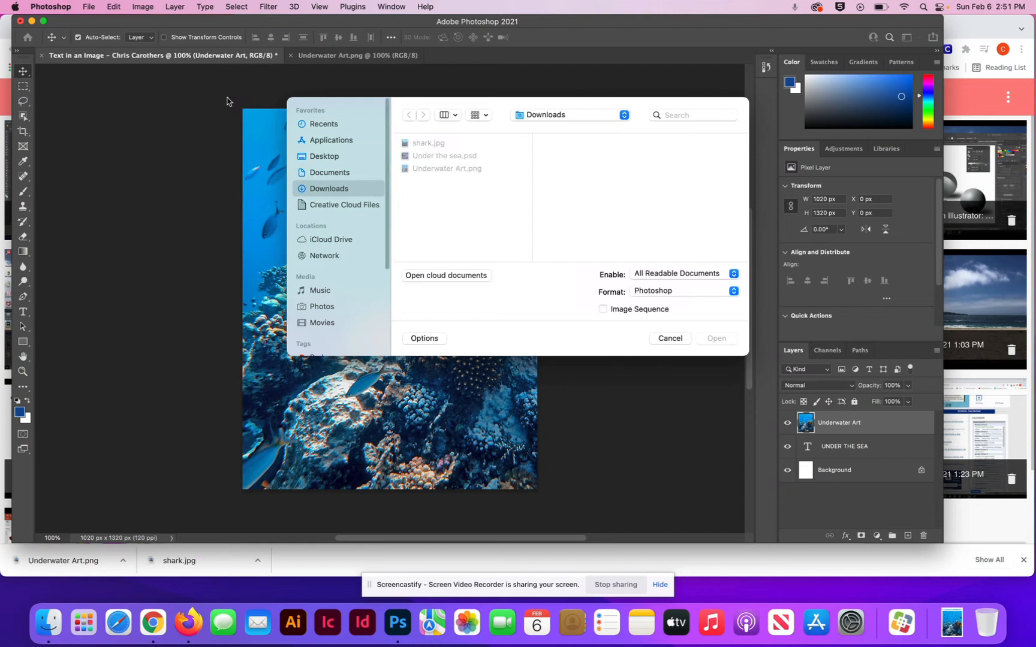
click(429, 144)
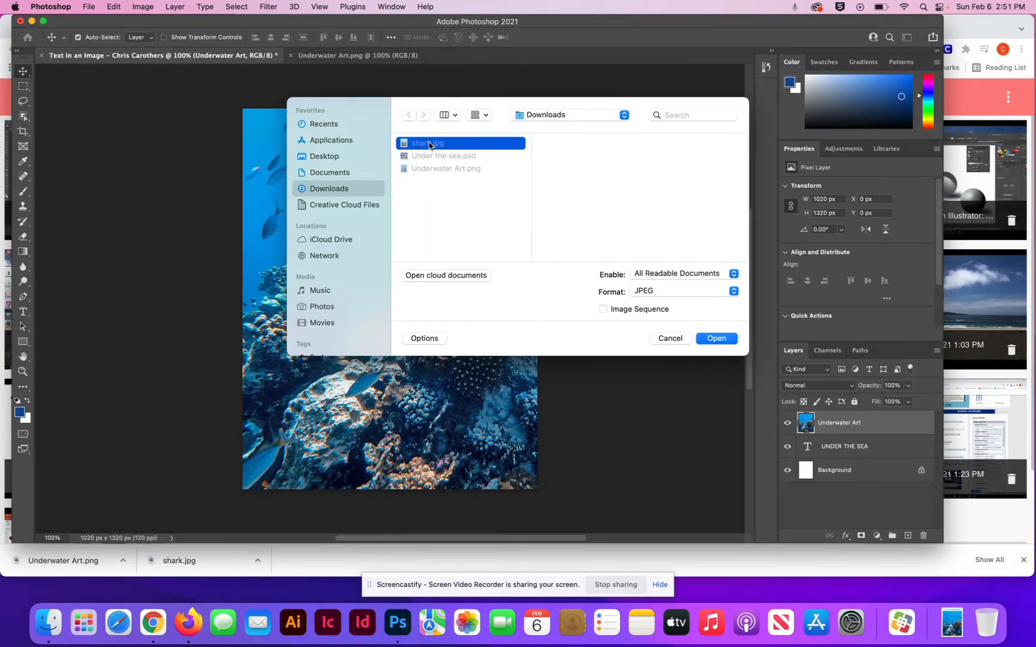
click(717, 339)
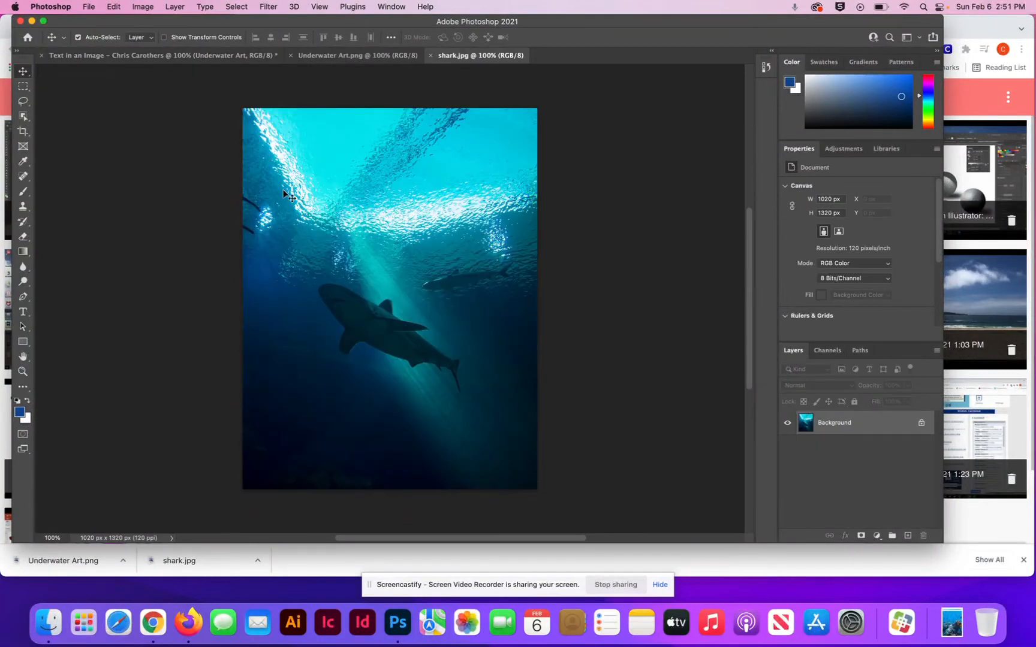
- Copy the entire shark image and paste it as a new layer into the UNDER THE SEA text document
key(super+a)
click(112, 6)
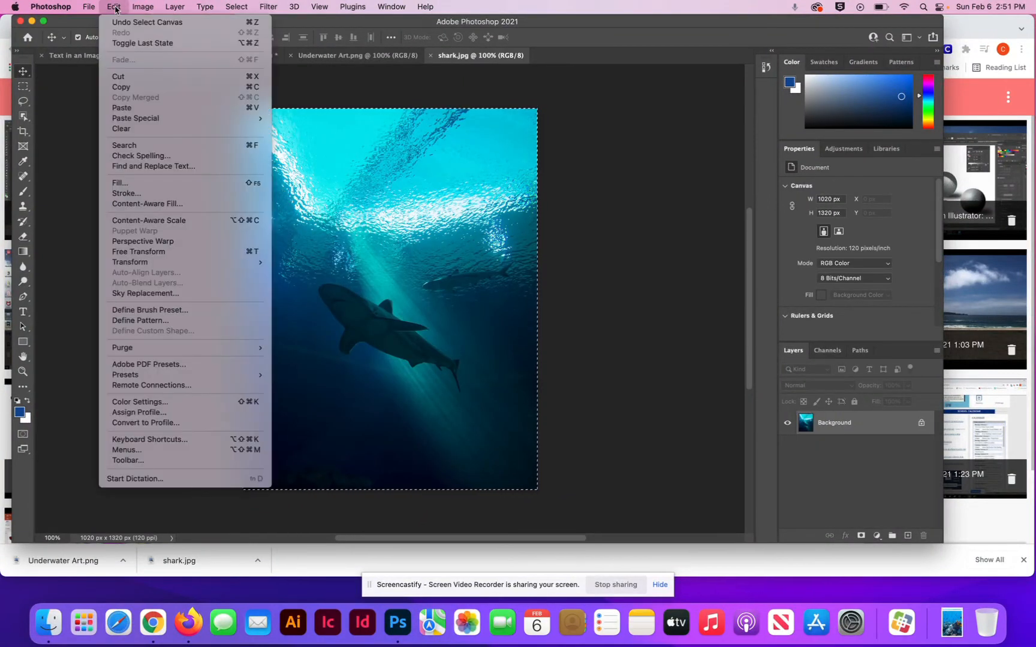
click(121, 87)
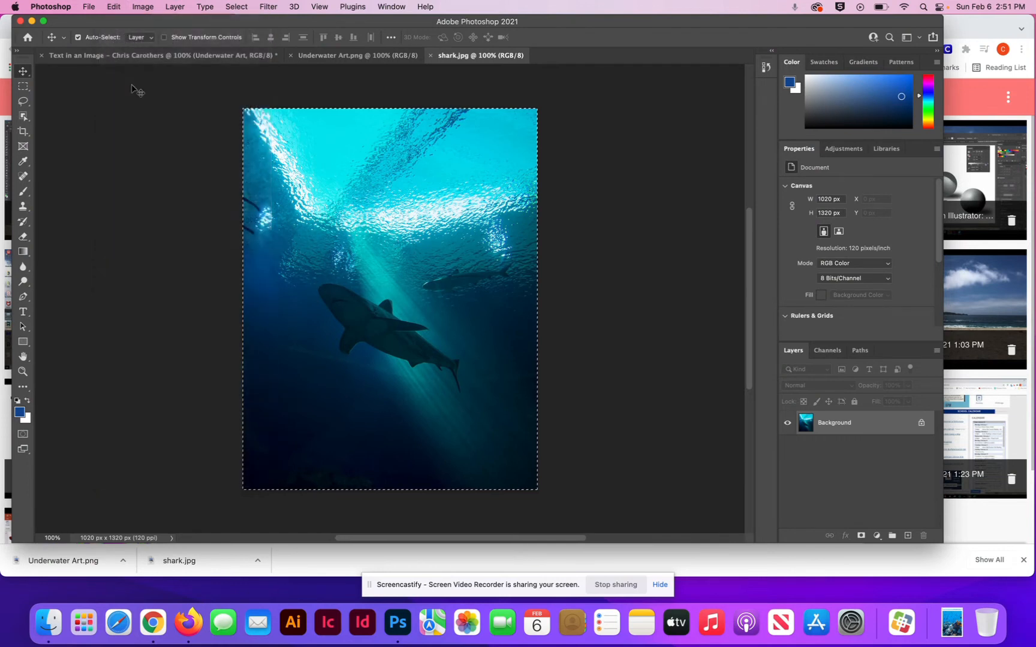
click(135, 57)
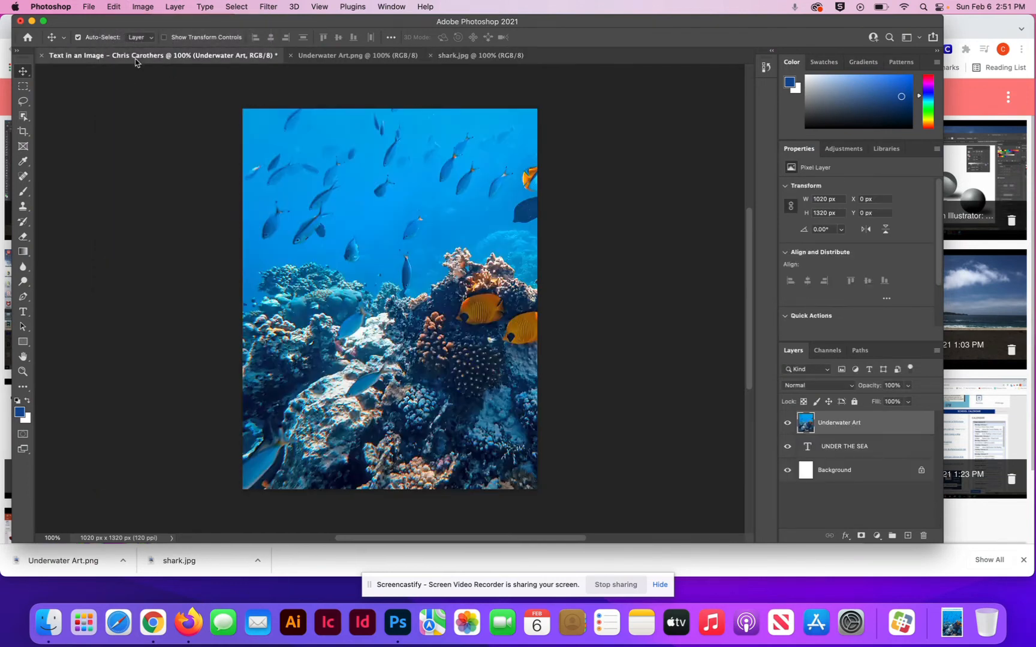
click(111, 7)
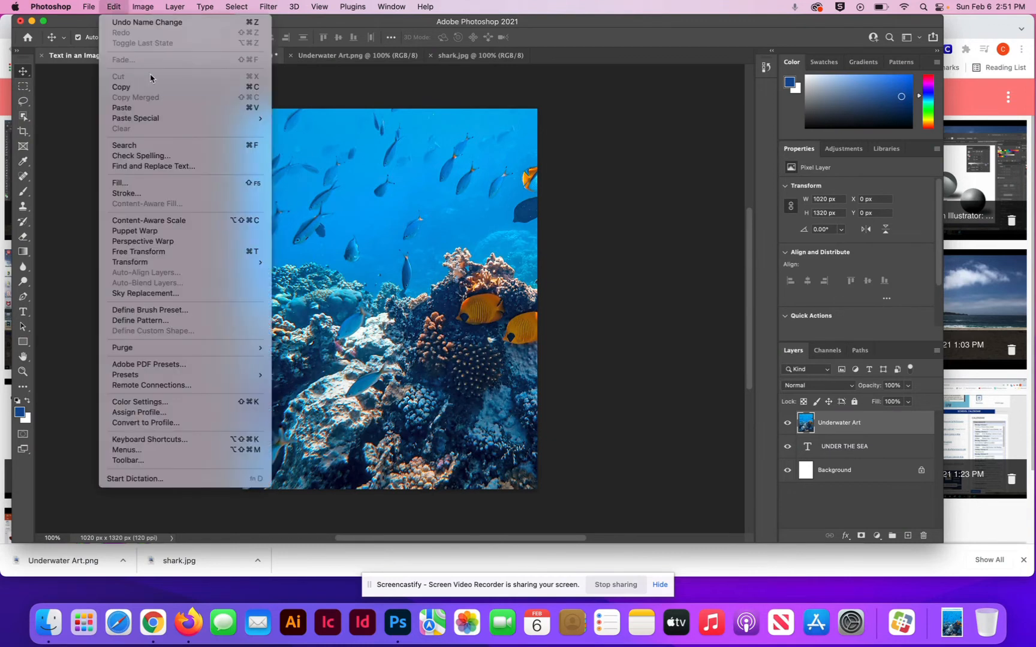
click(141, 109)
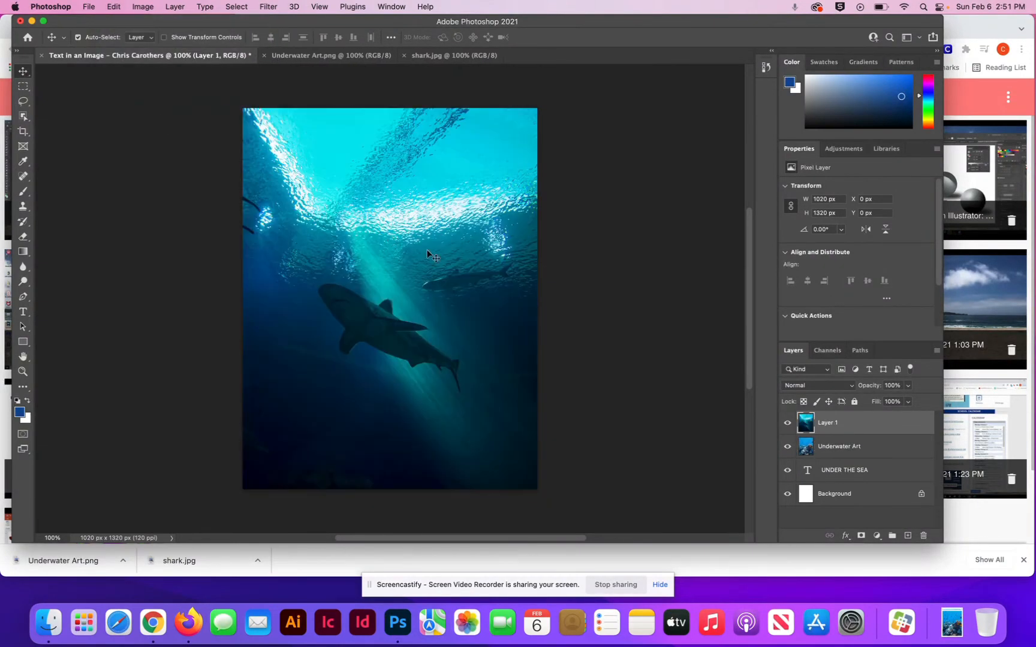
- Rename the pasted layer as Shark and move it between the UNDER THE SEA text layer and the Background
double_click(830, 422)
text(Shark)
key(Return)
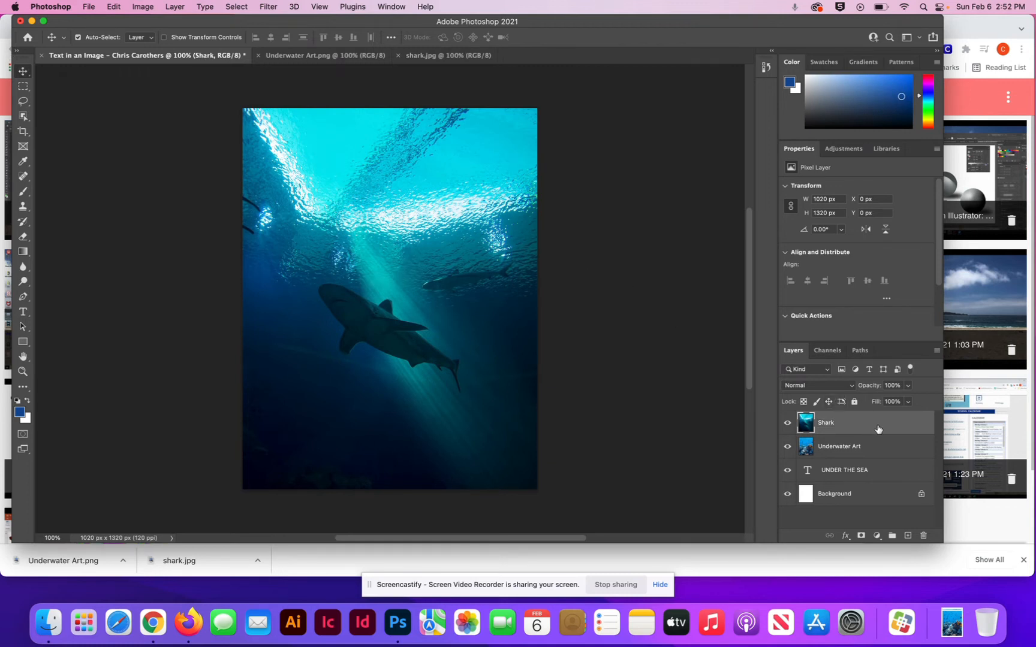
drag(878, 429, 875, 486)
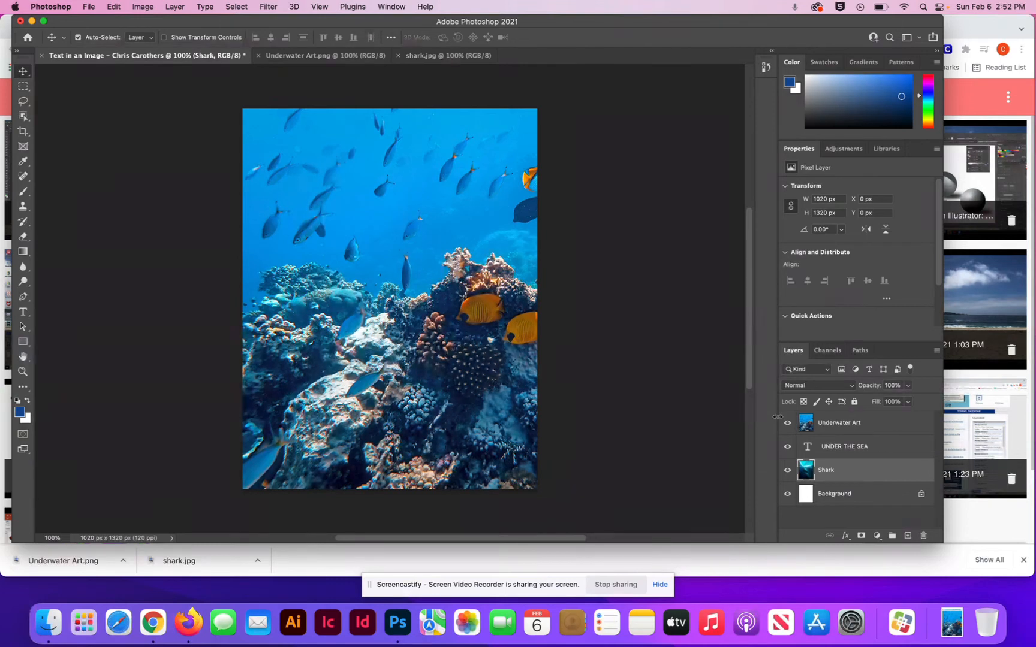
- Hide the Underwater Art and Shark layers, and select the blue UNDER THE SEA lettering by sampling its color with Color Range
click(788, 425)
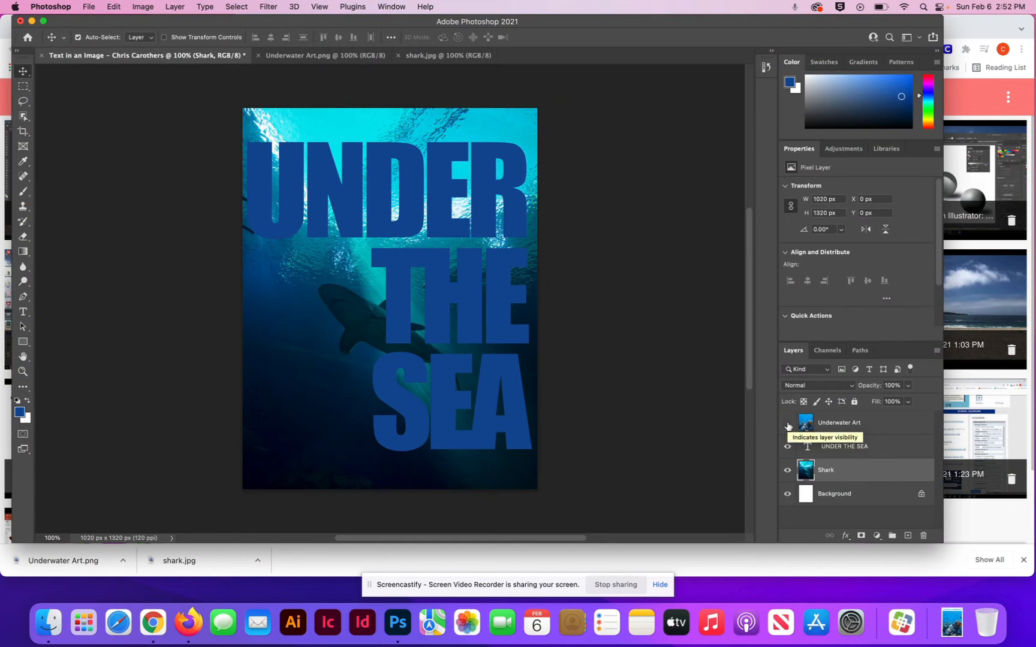
click(788, 473)
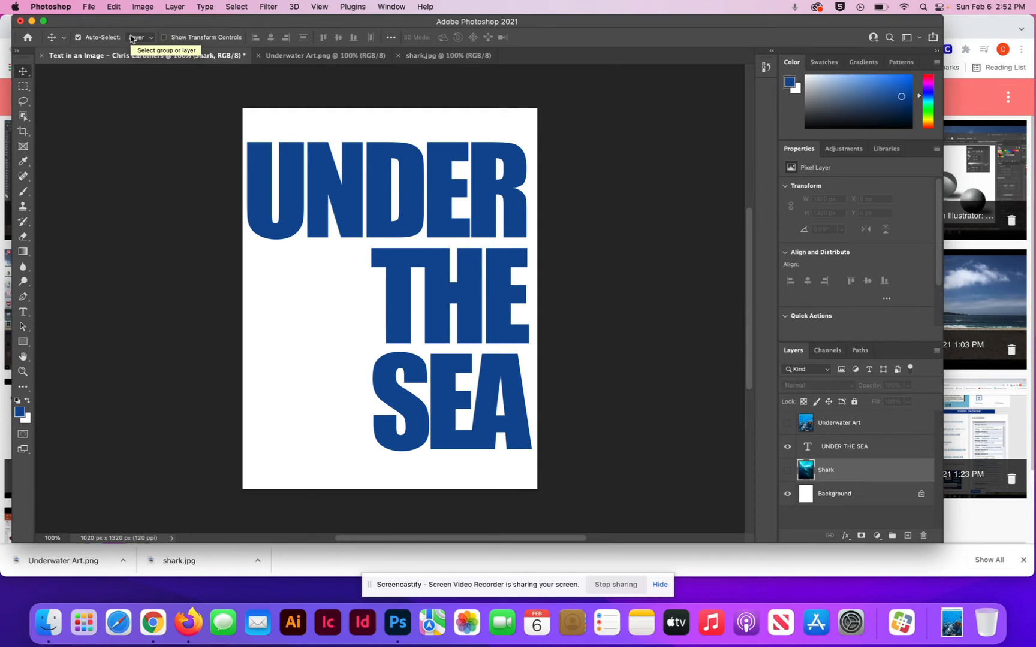
click(236, 7)
click(236, 8)
click(237, 8)
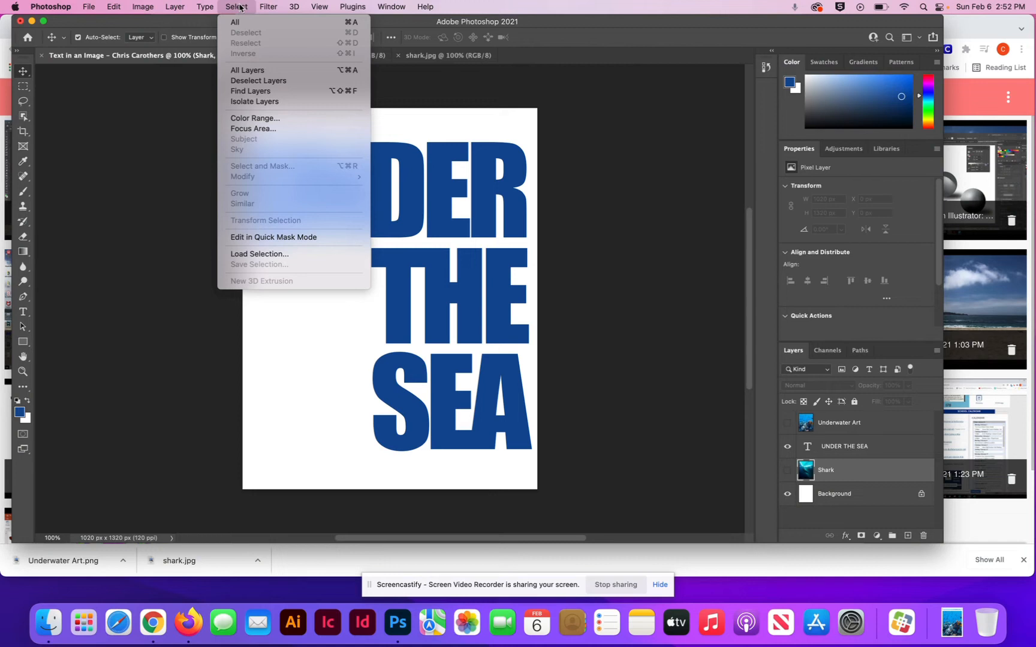
click(252, 127)
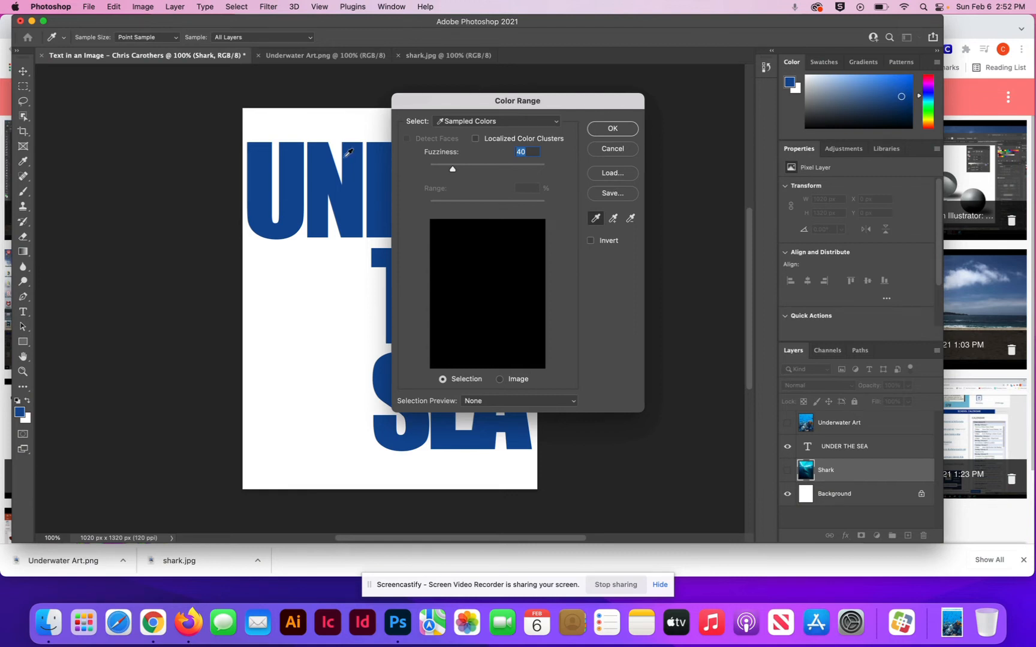
click(294, 178)
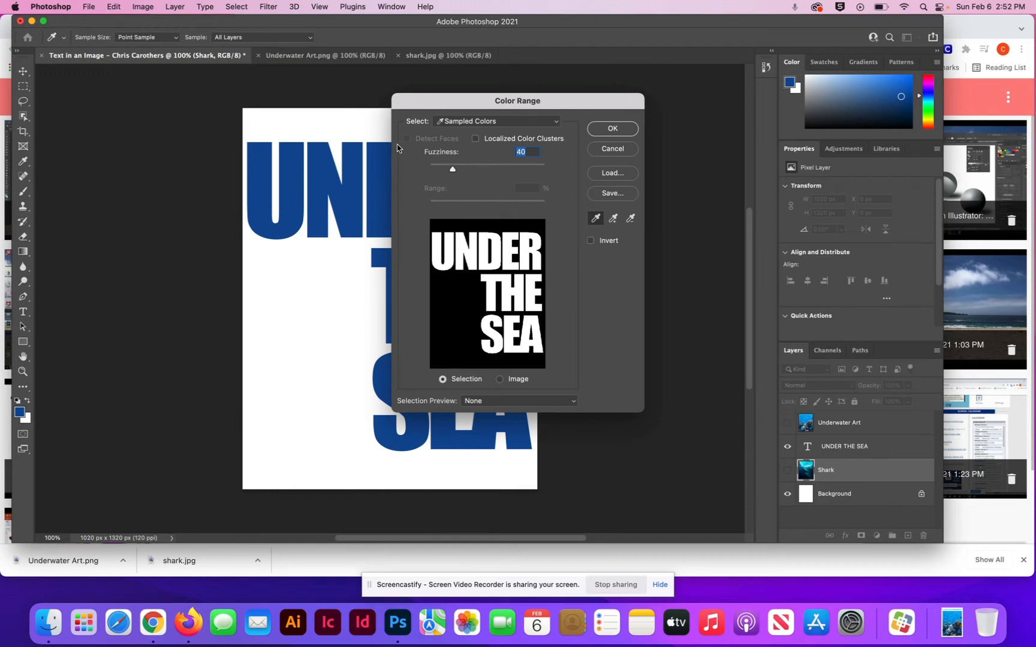
click(603, 131)
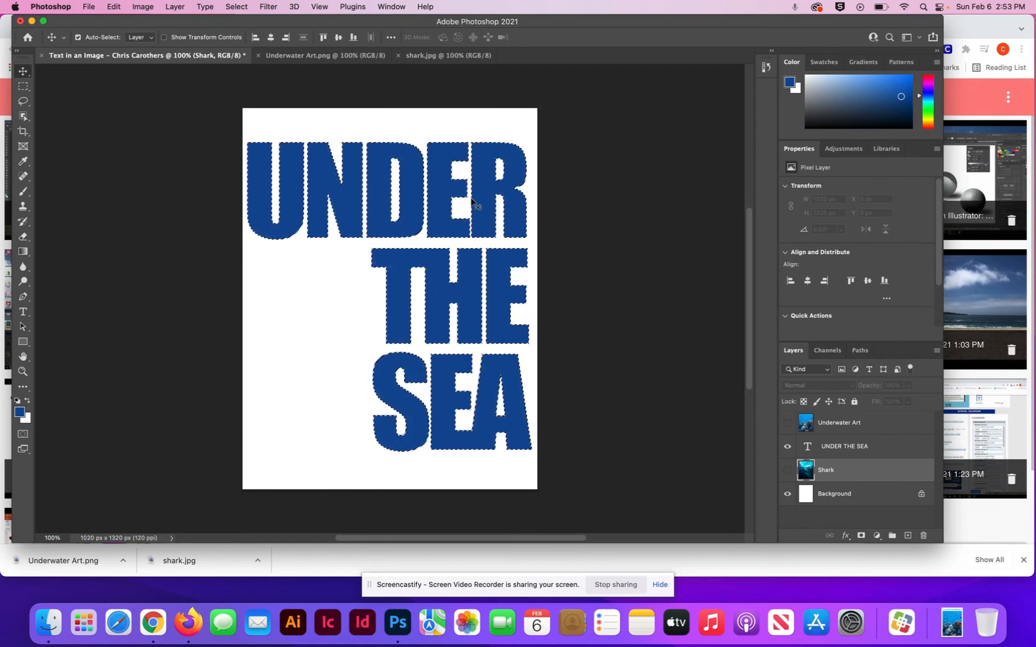
- Mask the Underwater Art layer with the lettering selection and turn the visibility of both image layers back on
click(860, 447)
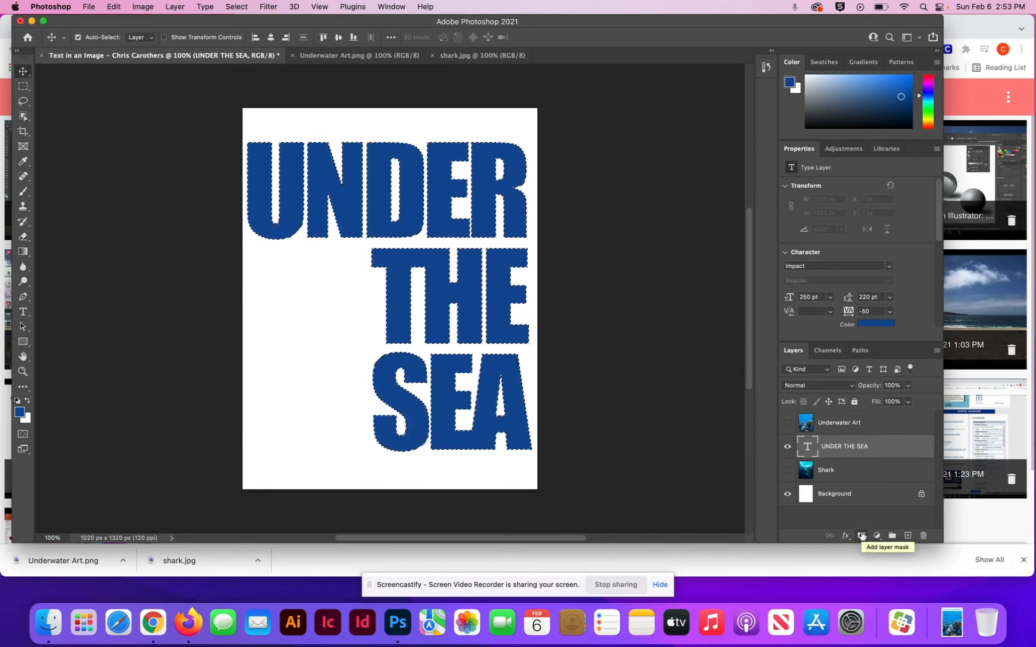
click(788, 423)
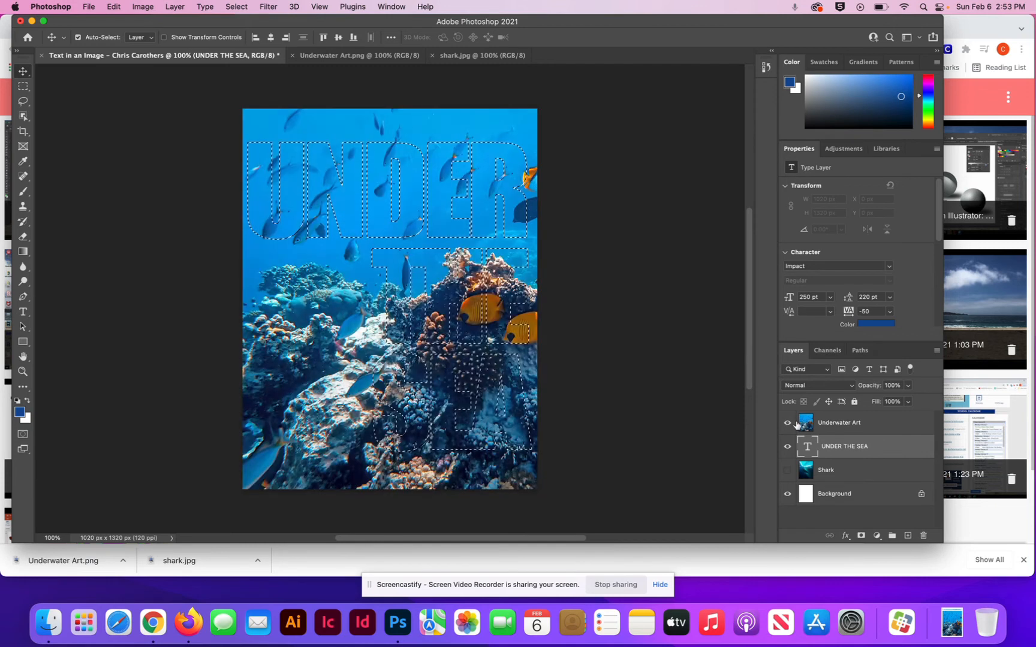
click(873, 425)
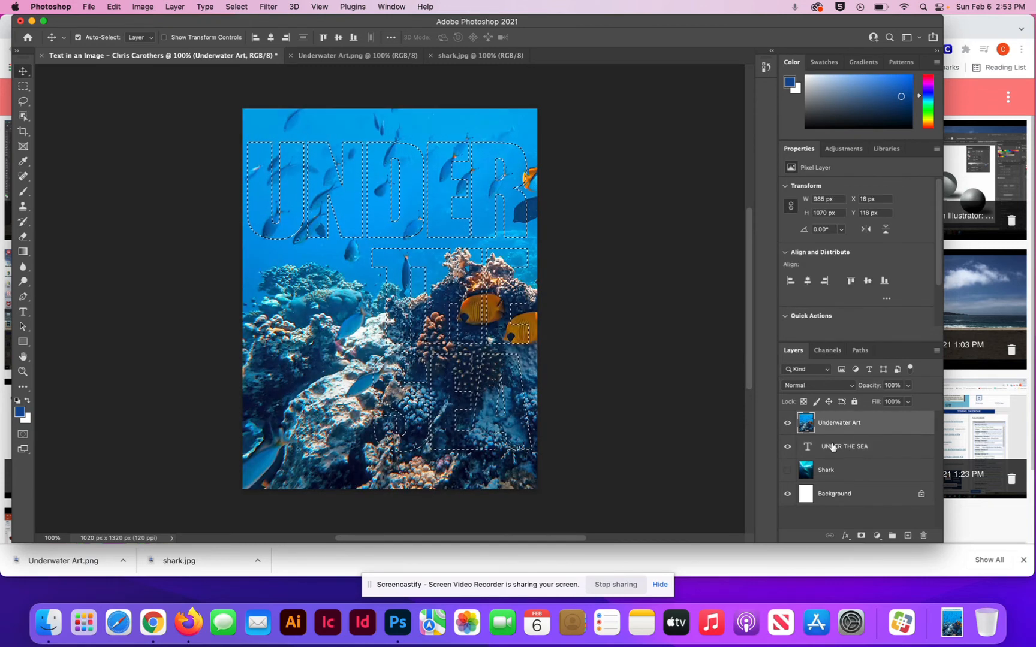
click(860, 537)
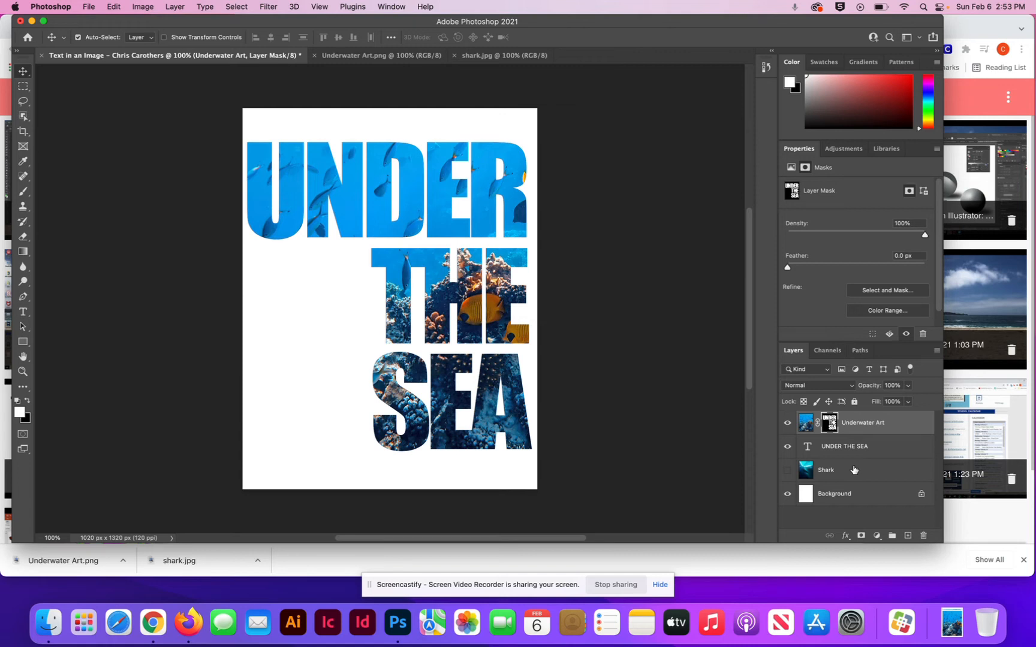
click(786, 472)
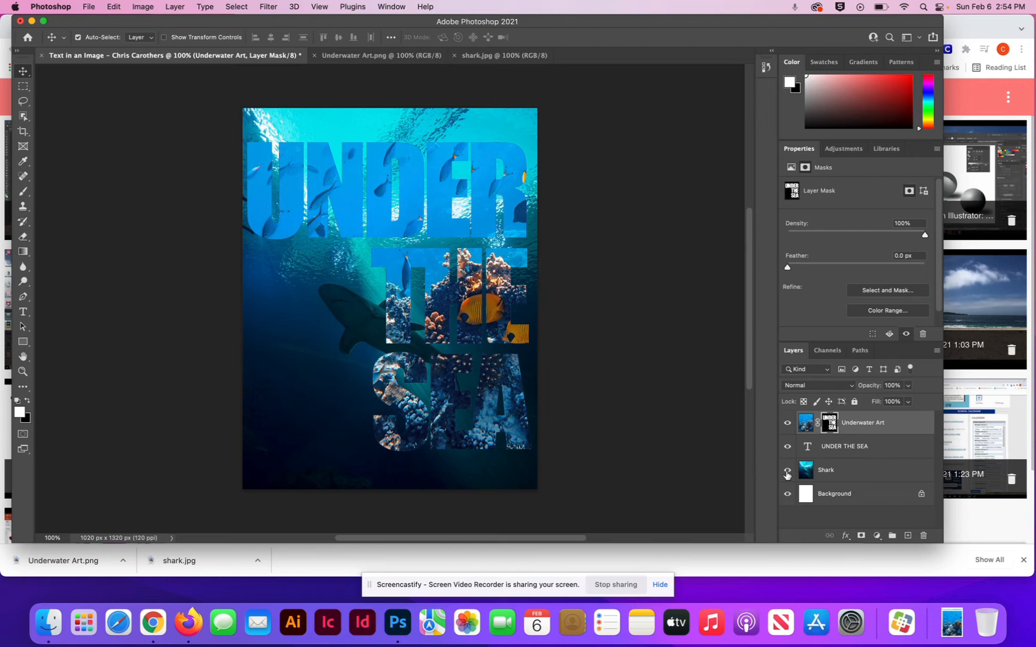
- Enable a Drop Shadow in the UNDER THE SEA text layer's style and add a second Drop Shadow effect
double_click(877, 447)
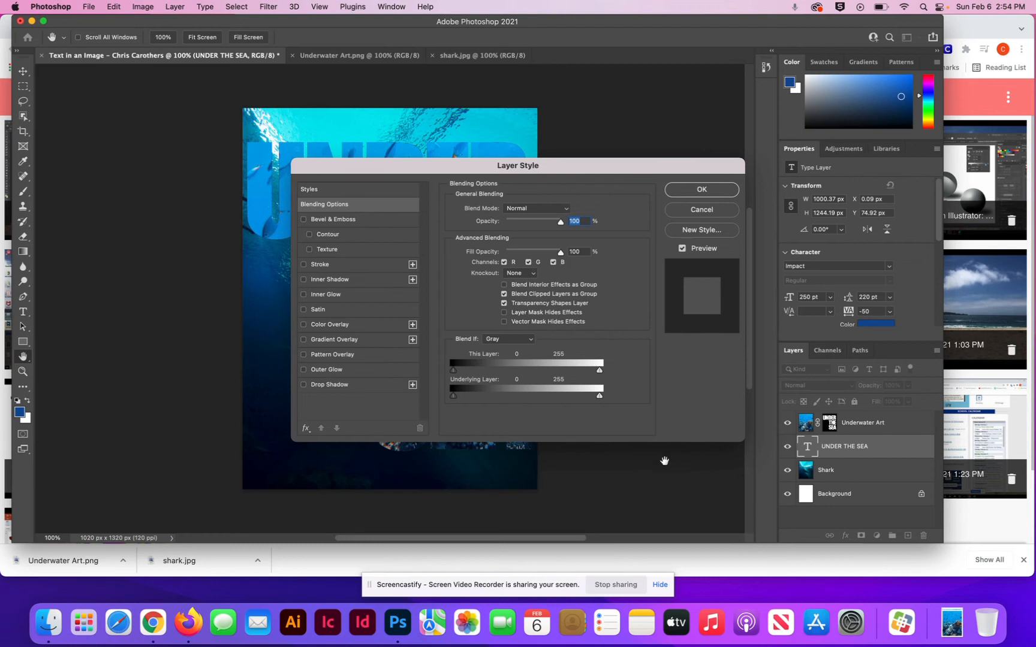
click(303, 386)
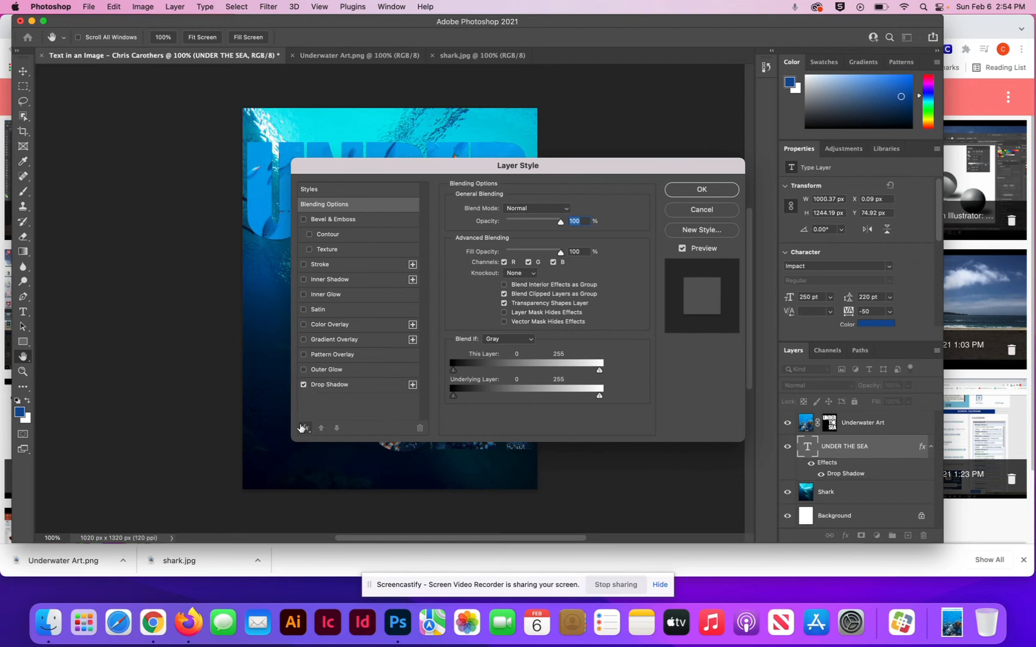
click(305, 430)
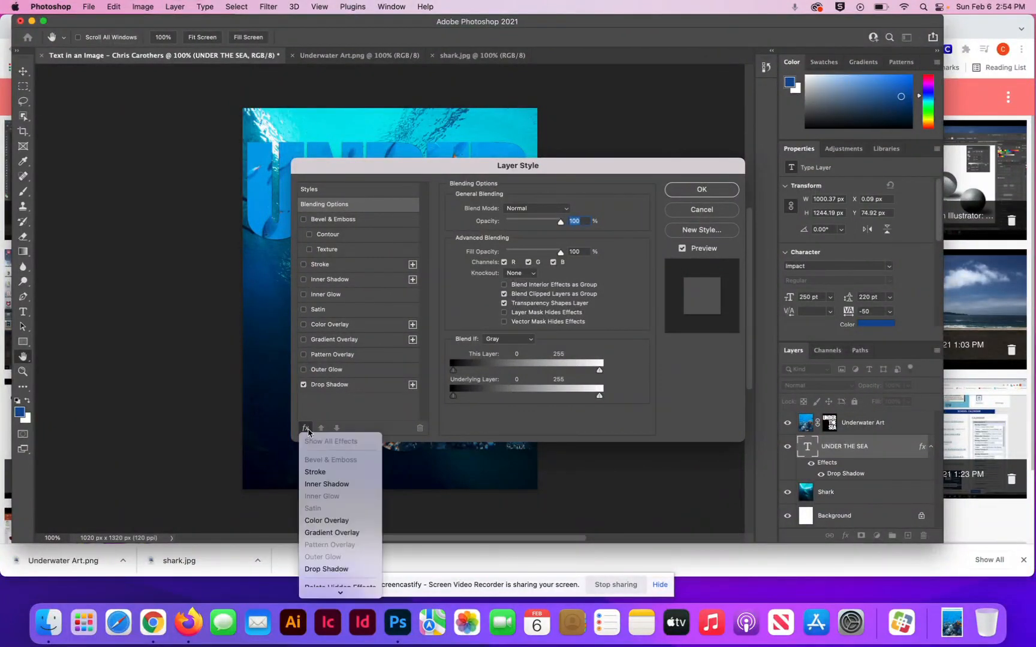
click(306, 430)
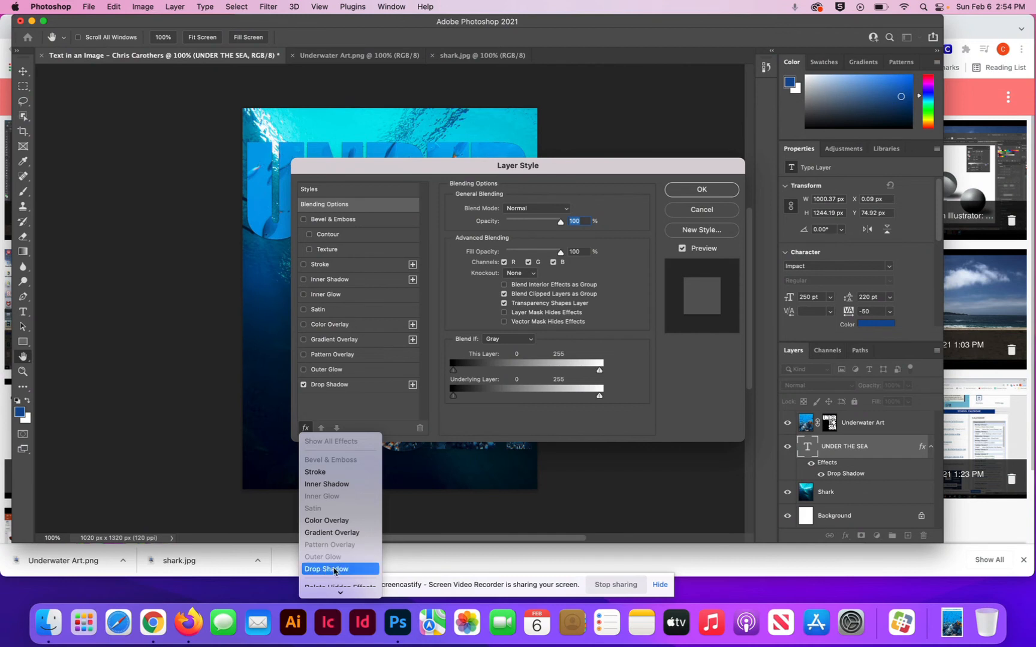
click(334, 570)
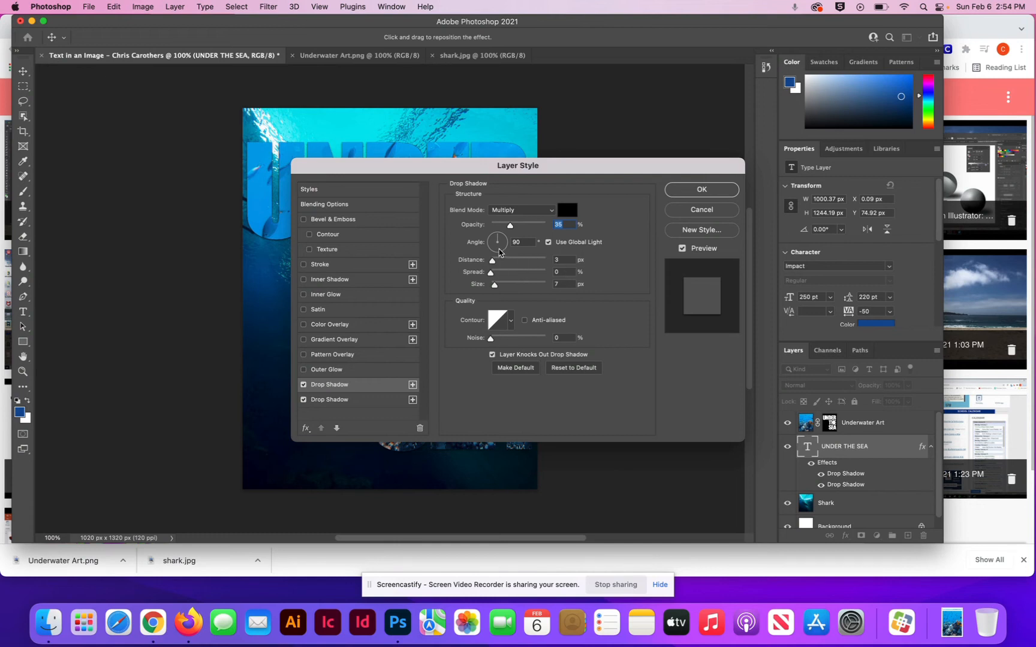
- Set the selected drop shadow's angle to 93° and its distance to 32 px
drag(554, 162, 720, 120)
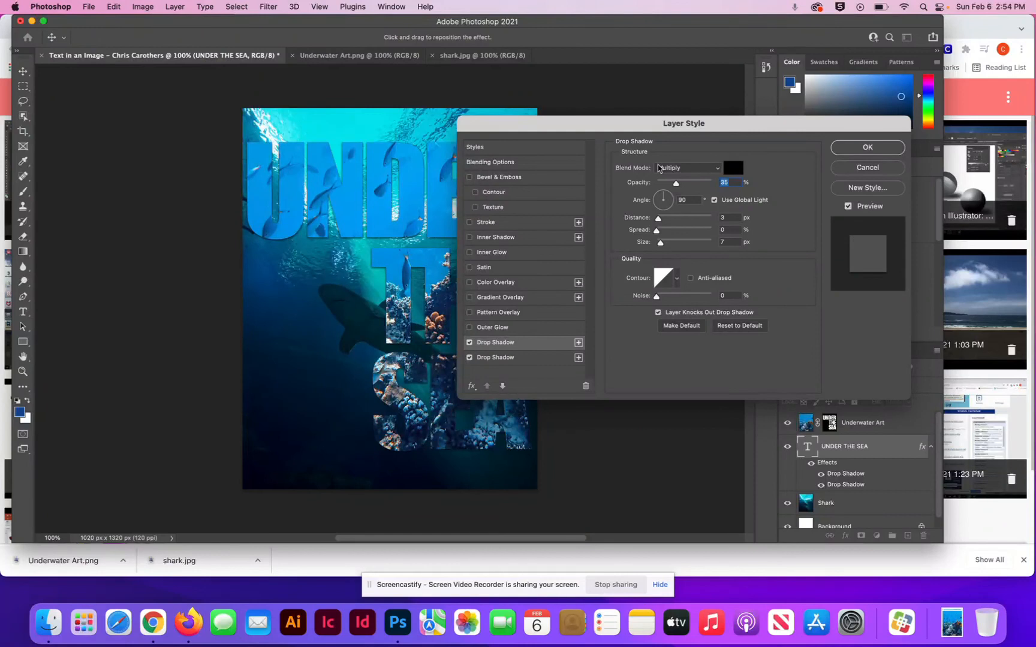
mouse_move(661, 197)
mouse_down()
mouse_move(675, 202)
mouse_move(661, 215)
mouse_up()
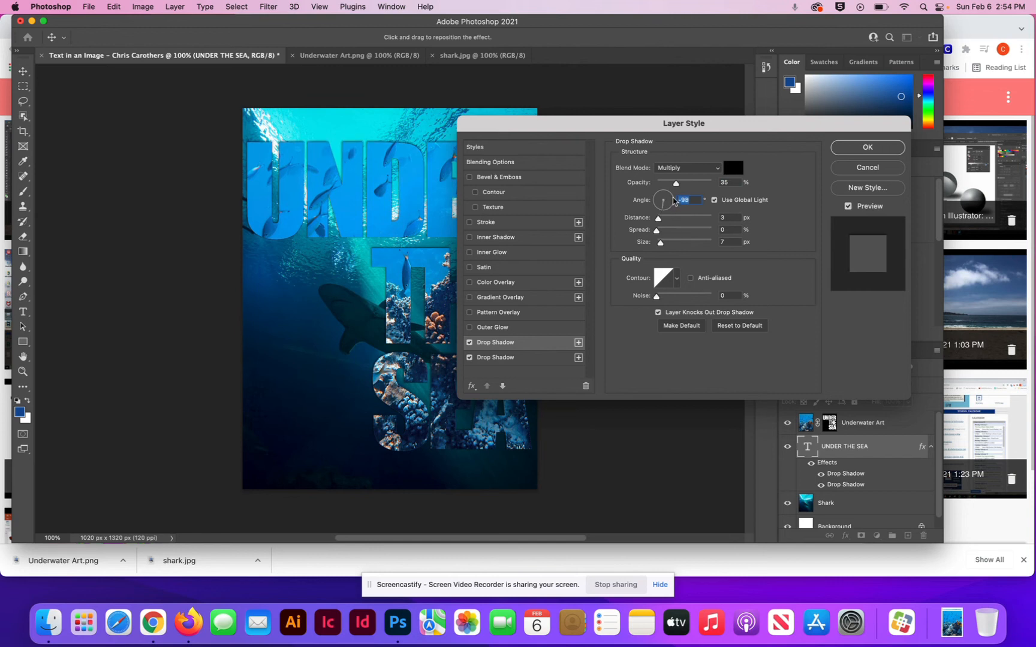
drag(663, 213, 663, 193)
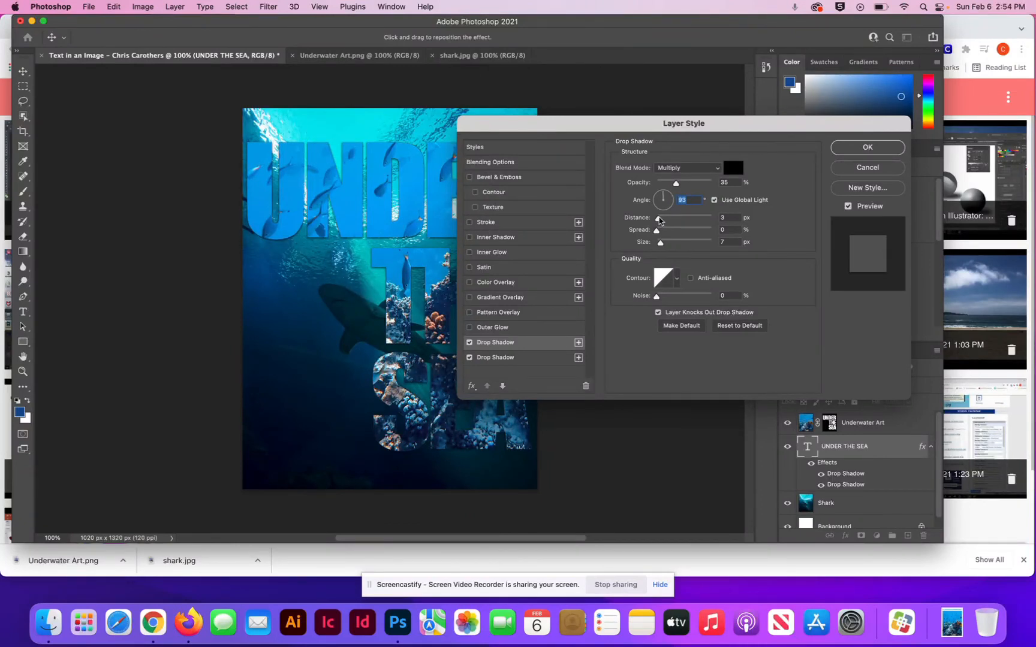
drag(664, 220, 674, 220)
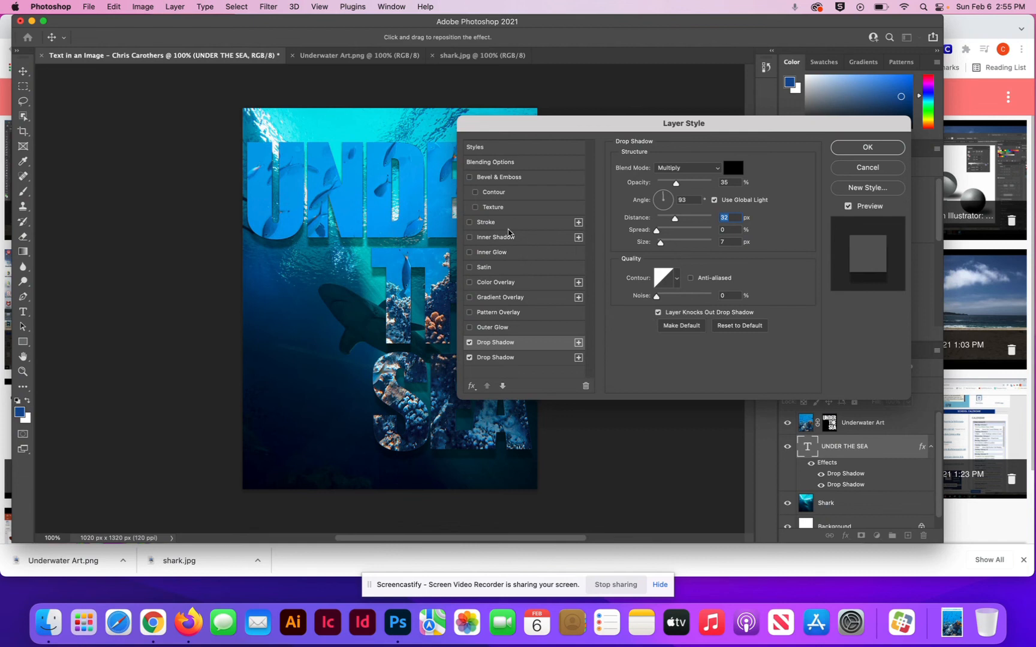
- Add a Stroke effect to the text layer with a size of 13 px and its position set to Outside
click(471, 224)
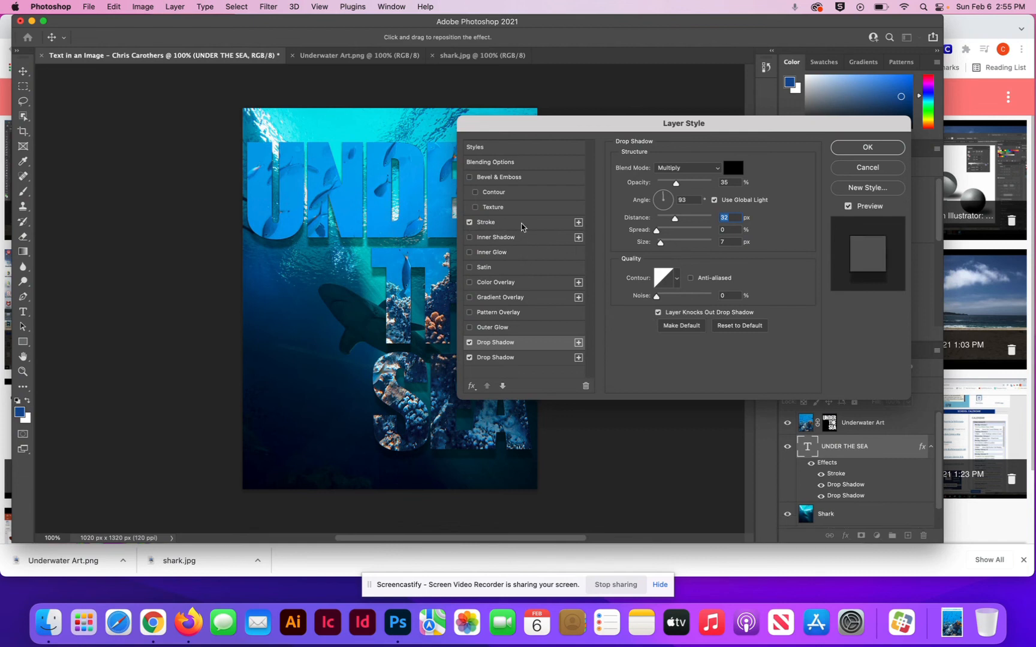
click(535, 225)
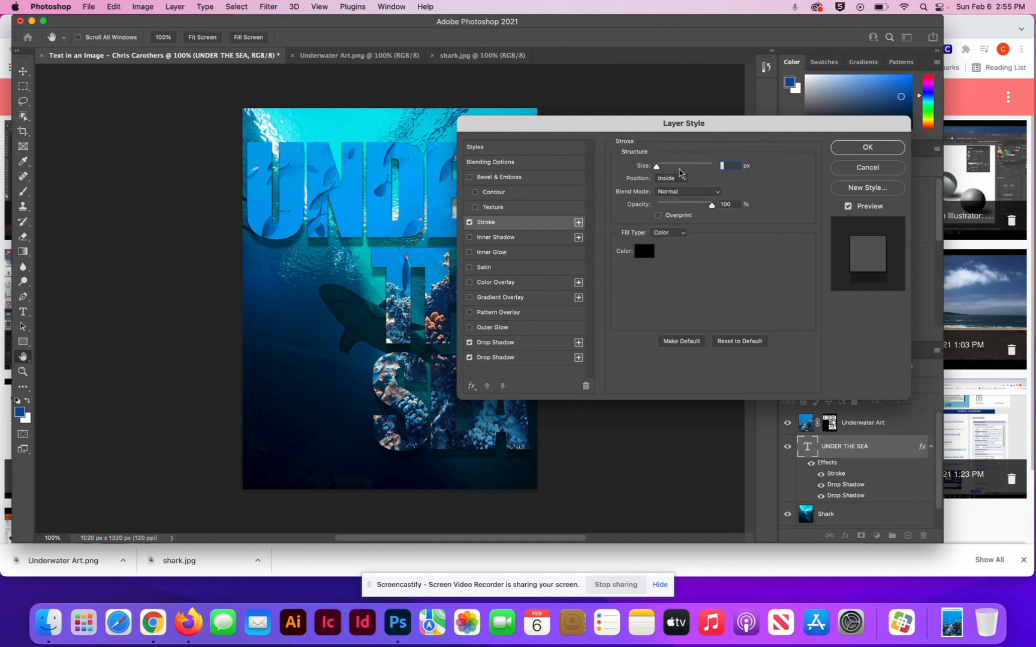
drag(657, 169, 679, 171)
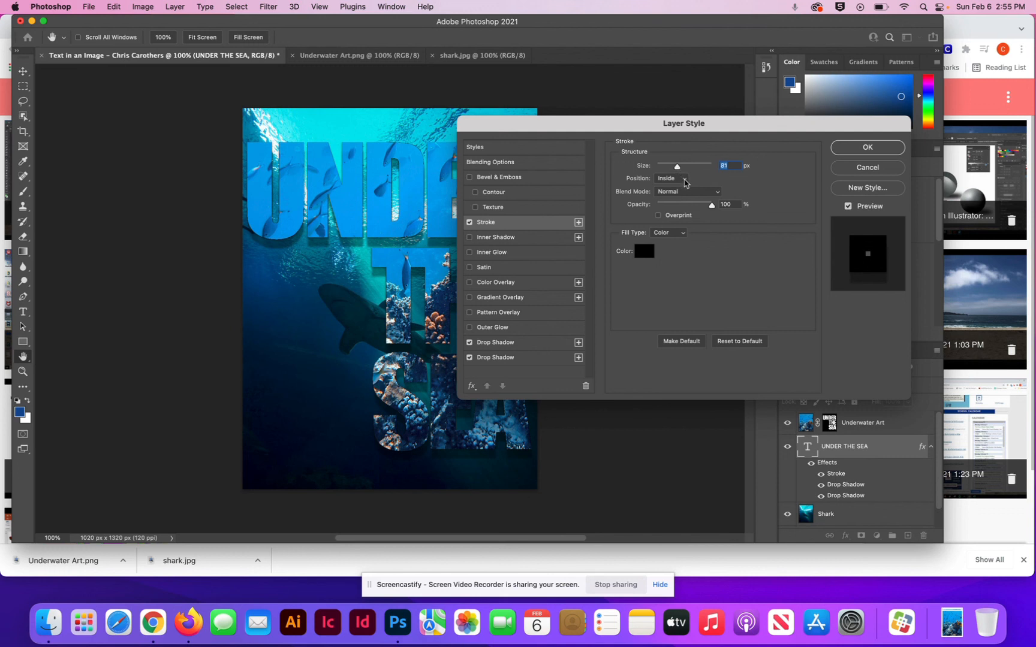
click(685, 180)
click(672, 168)
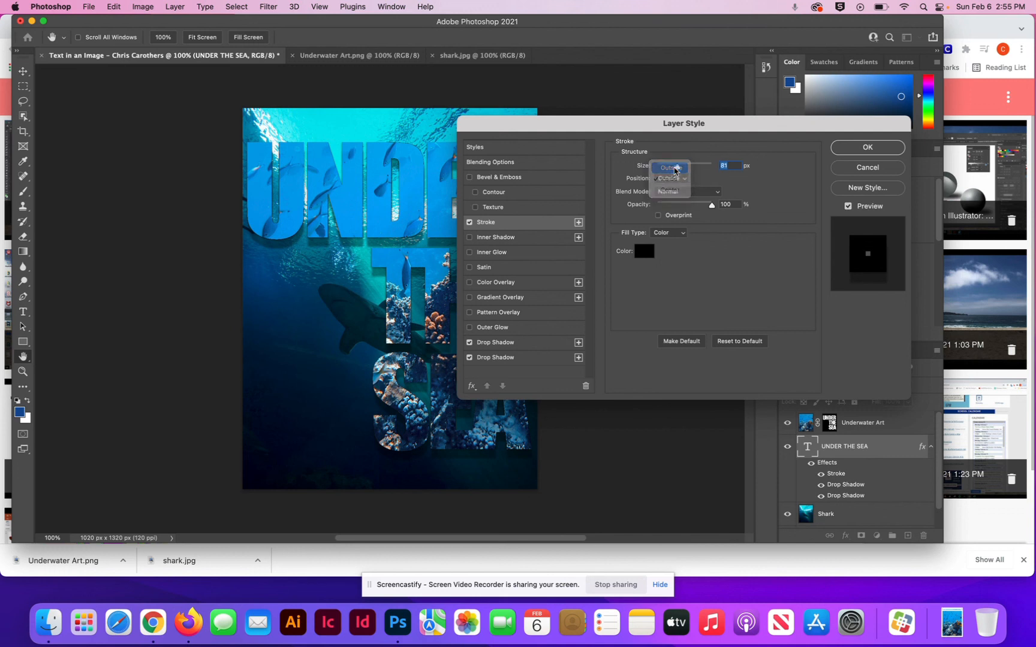
drag(674, 170, 663, 170)
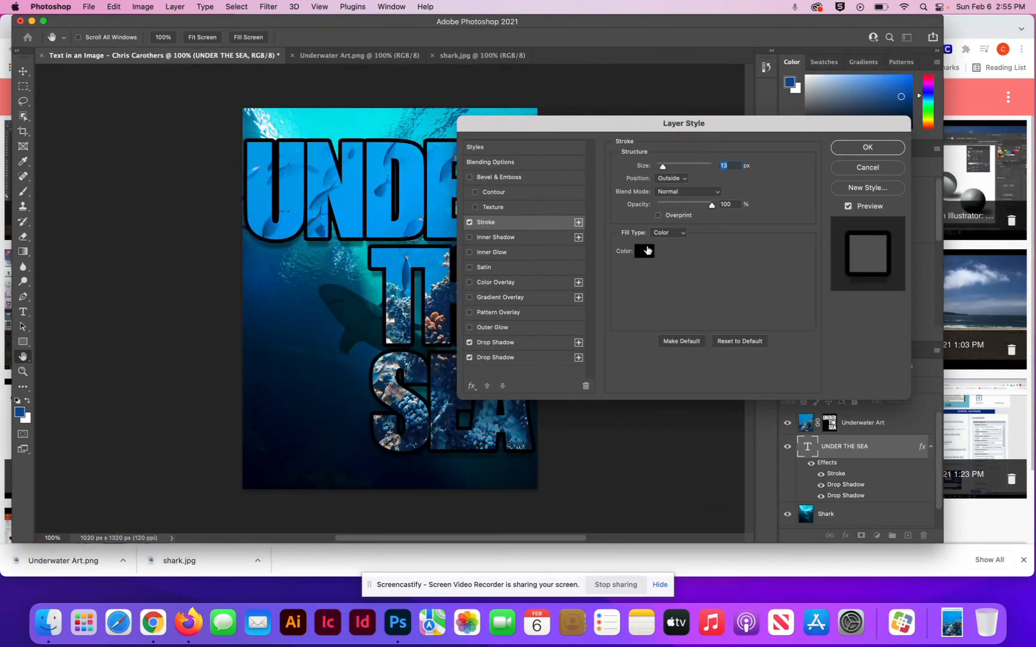
- Set the stroke color to the bright green 38d7a1 and apply the layer style to the text
click(646, 250)
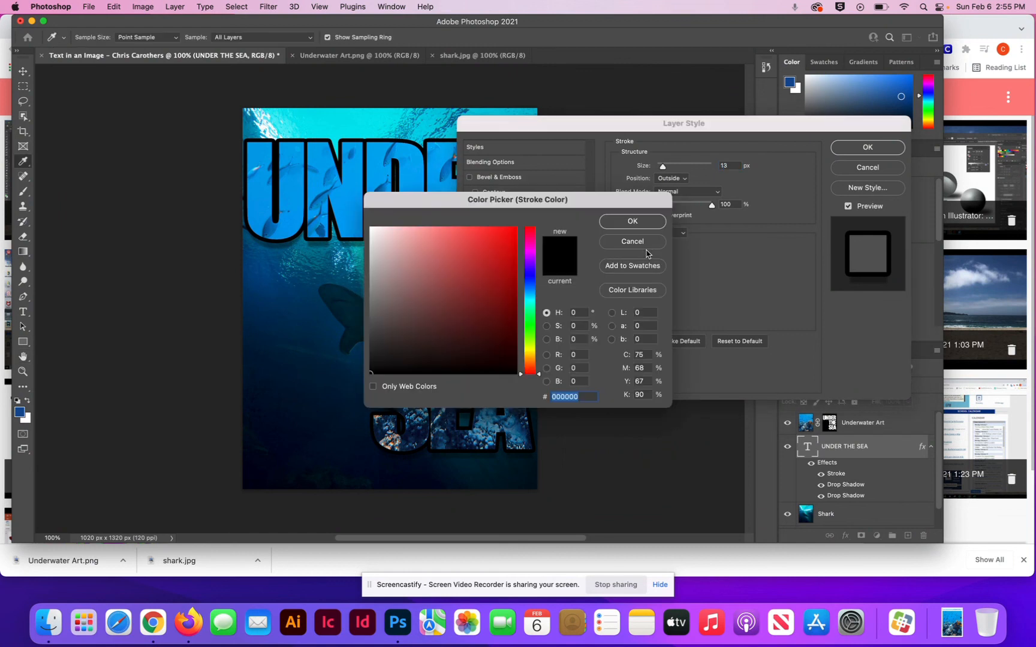
click(530, 310)
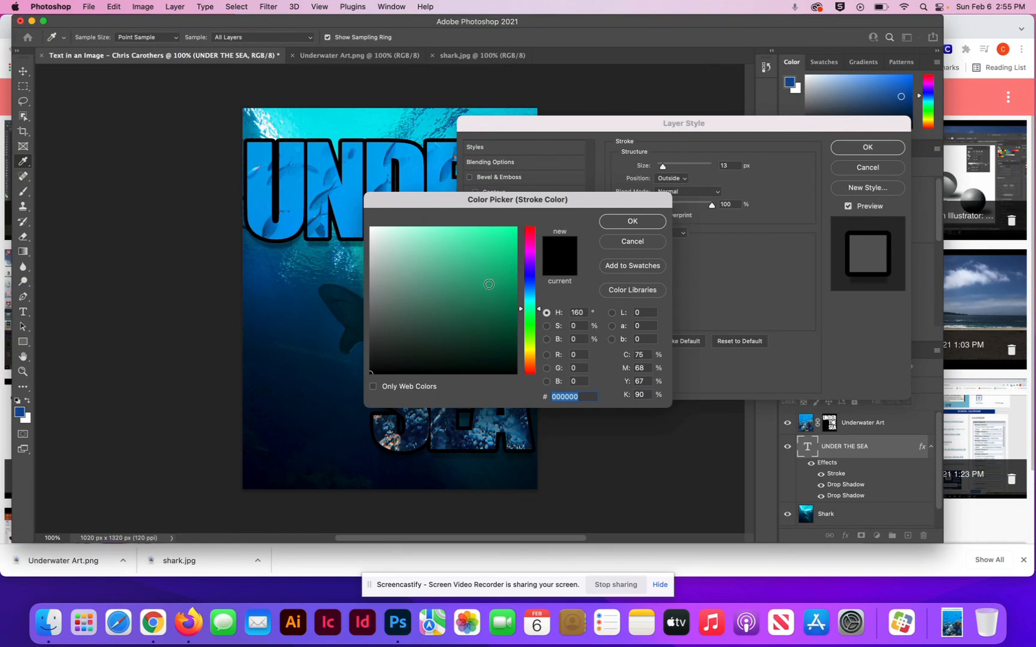
click(489, 284)
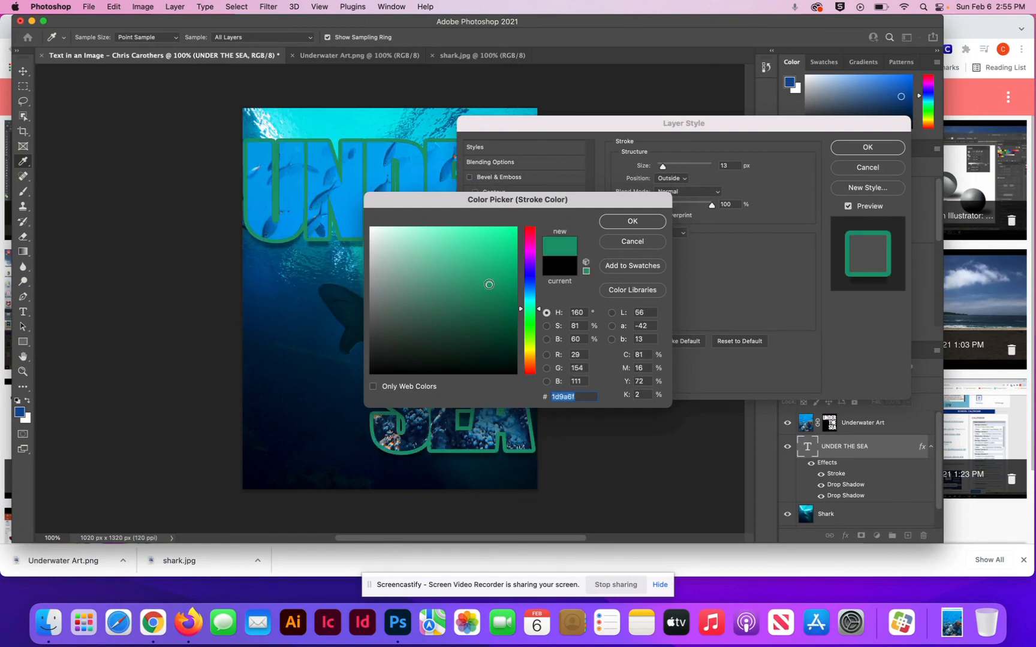
click(478, 249)
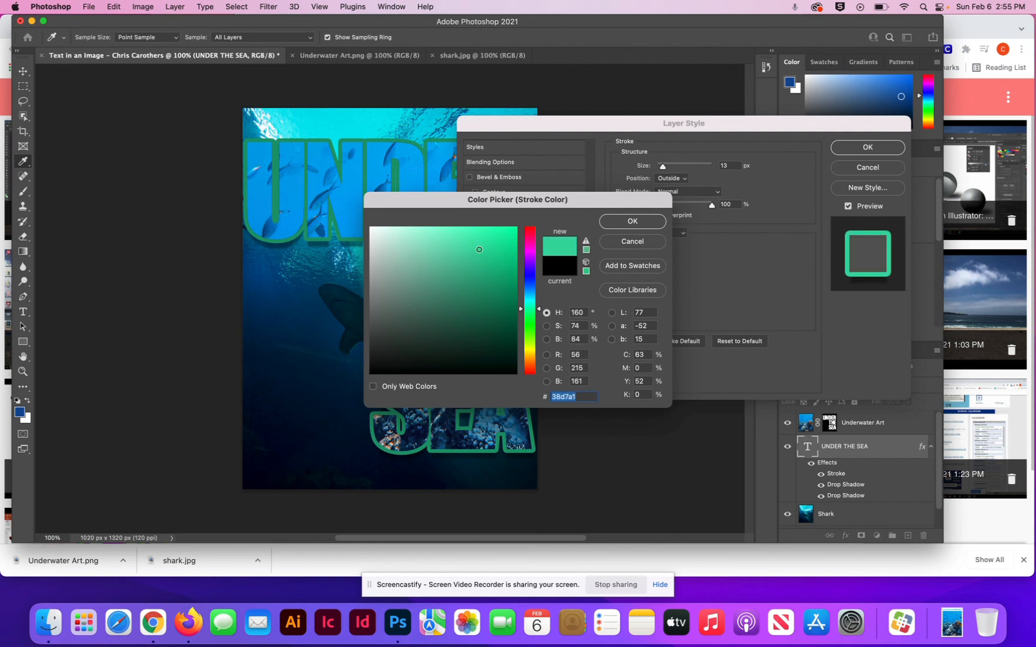
click(622, 227)
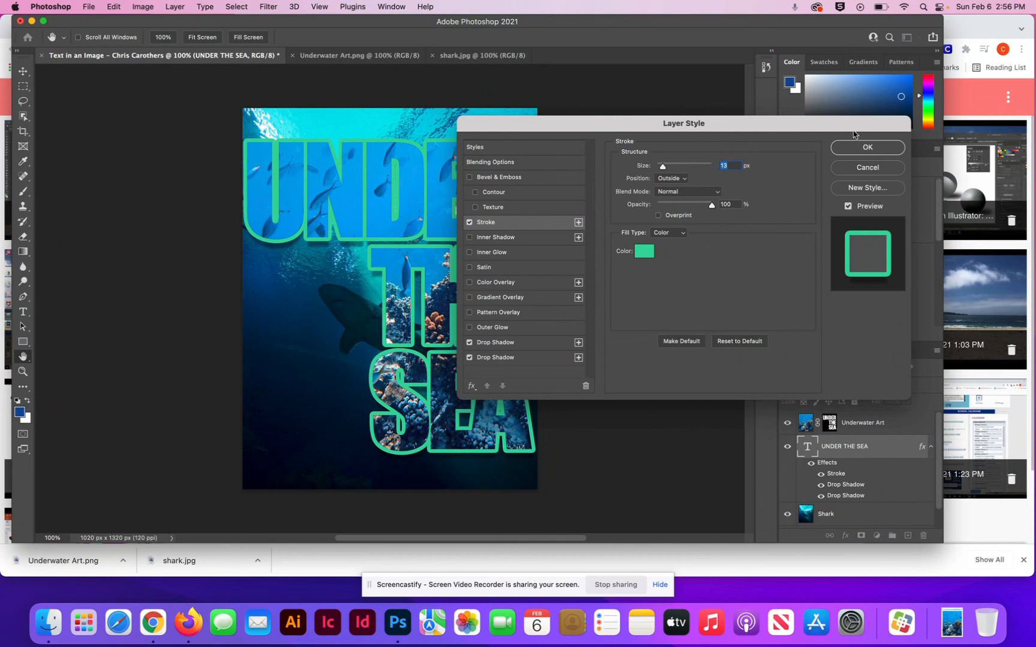
click(860, 154)
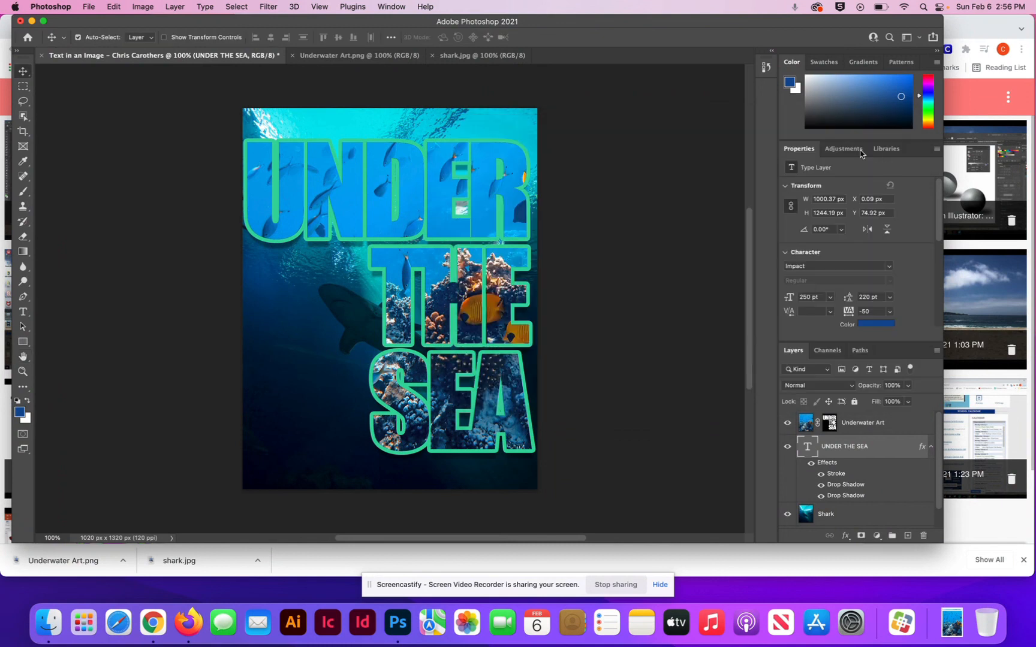